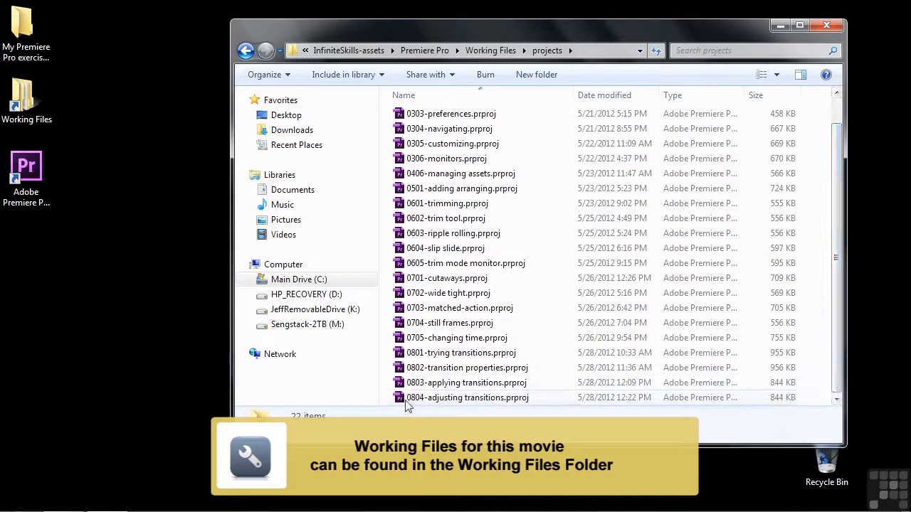
- Open the project 0804-adjusting transitions.prproj and add the default Cross Dissolve at the cut between flowers-1 and flowers-7
{"action": "double_click", "coordinate": [408, 402]}
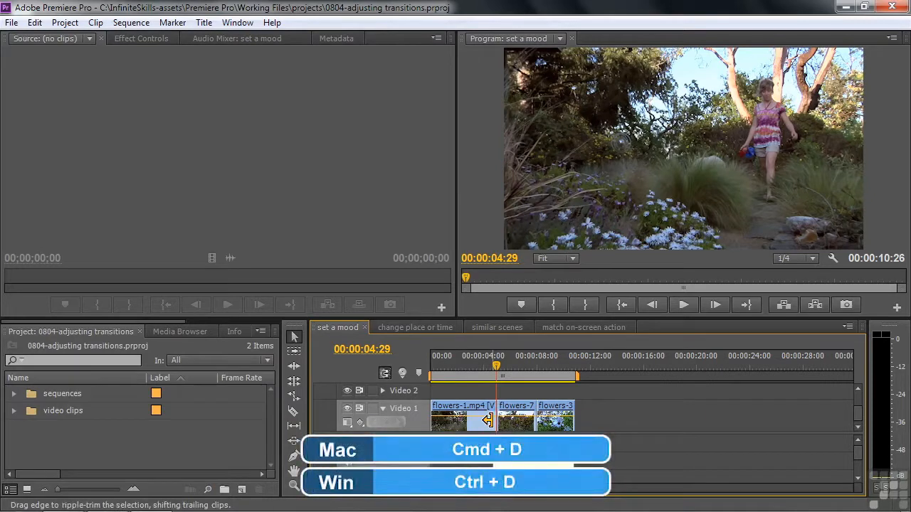
{"action": "key", "text": "ctrl+d"}
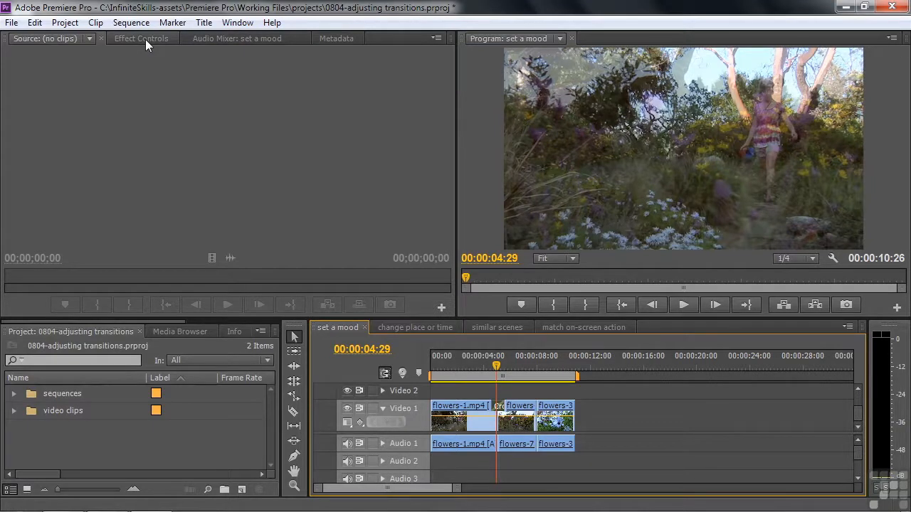
- Choose the Editing workspace and show the Cross Dissolve's settings in Effect Controls with its actual sources displayed
{"action": "left_click", "coordinate": [239, 27]}
{"action": "mouse_move", "coordinate": [318, 39]}
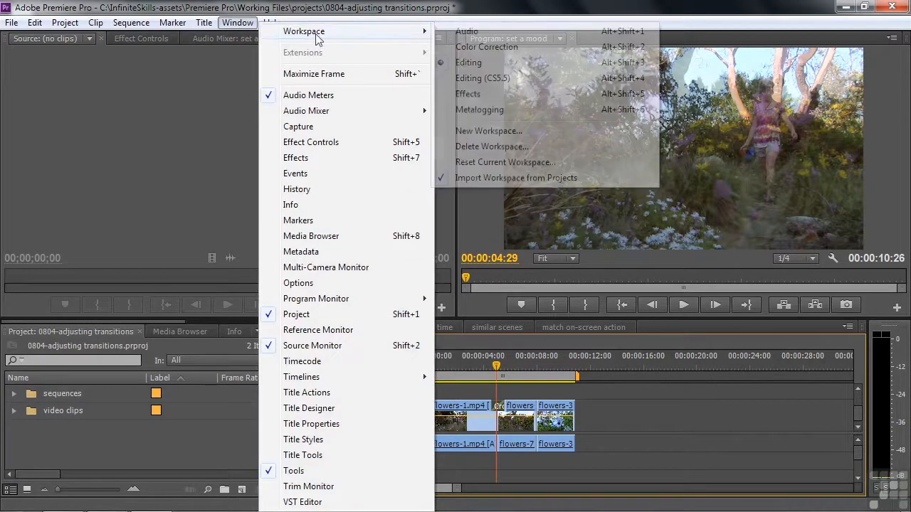
{"action": "left_click", "coordinate": [466, 63]}
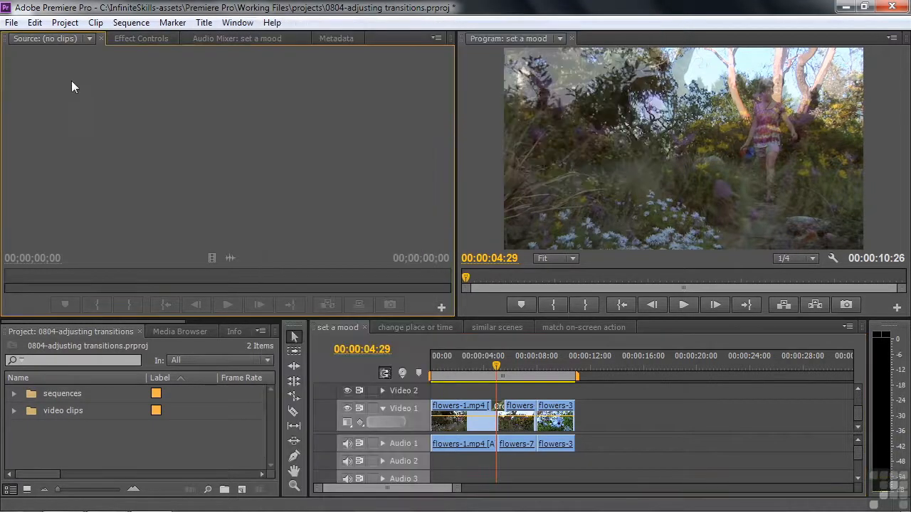
{"action": "left_click", "coordinate": [151, 40]}
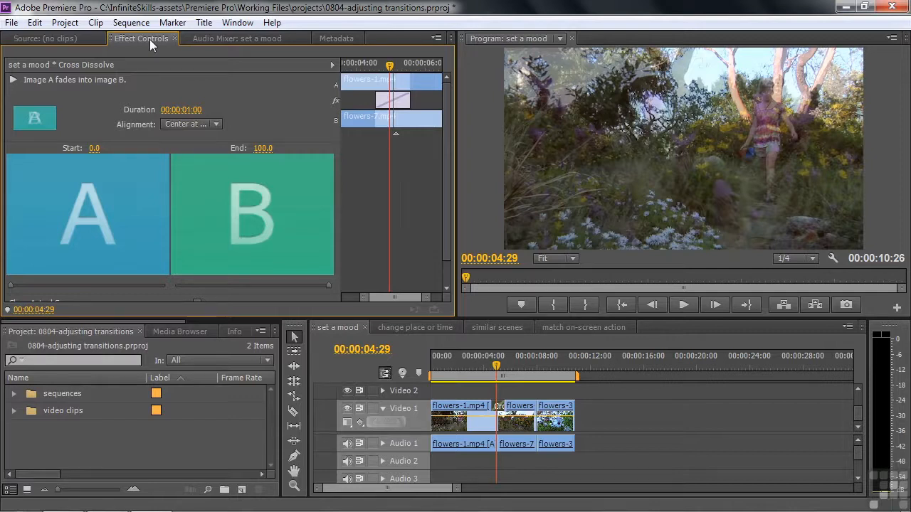
{"action": "left_click_drag", "start_coordinate": [446, 230], "coordinate": [432, 254]}
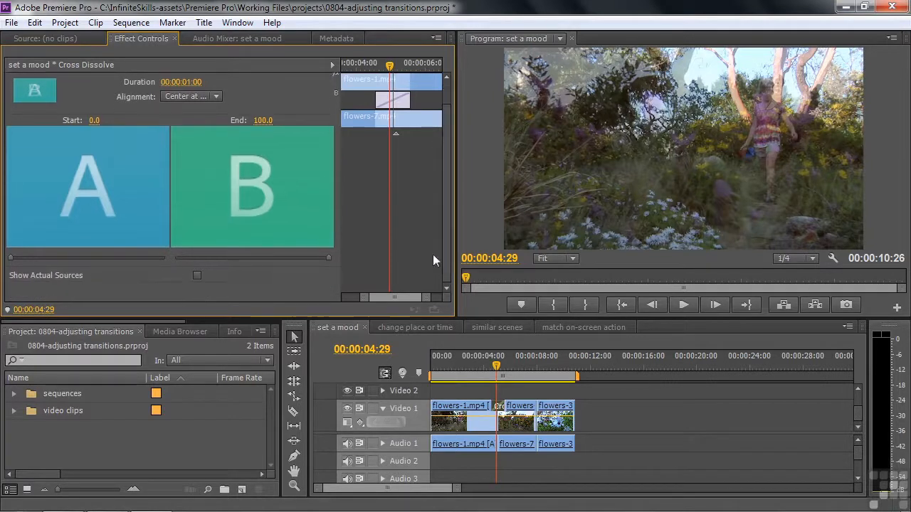
{"action": "left_click", "coordinate": [197, 275]}
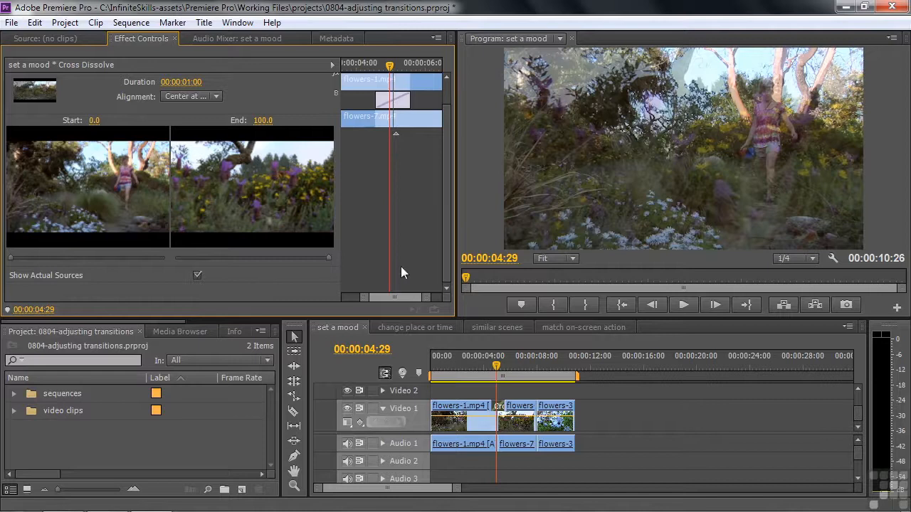
- Set the Cross Dissolve's duration to 2 seconds (00:00:02:00)
{"action": "scroll", "coordinate": [439, 259], "scroll_direction": "up", "scroll_amount": 2}
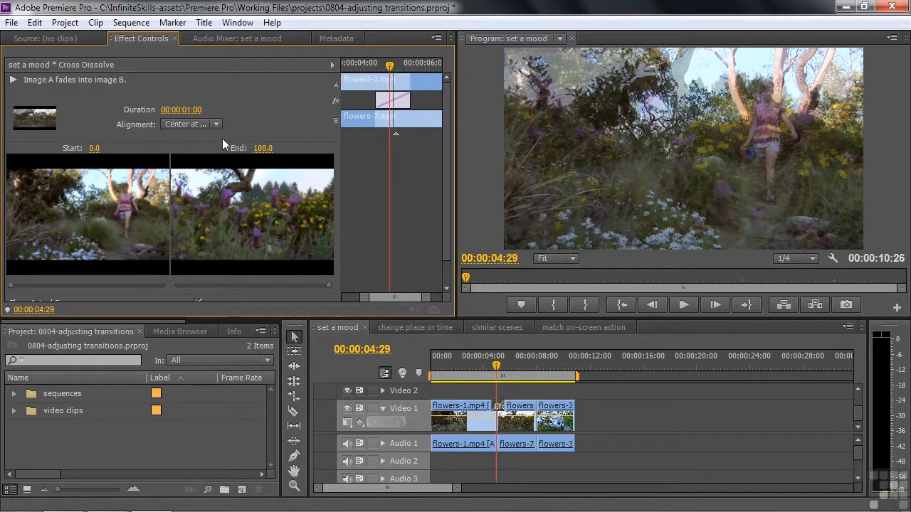
{"action": "left_click", "coordinate": [187, 110]}
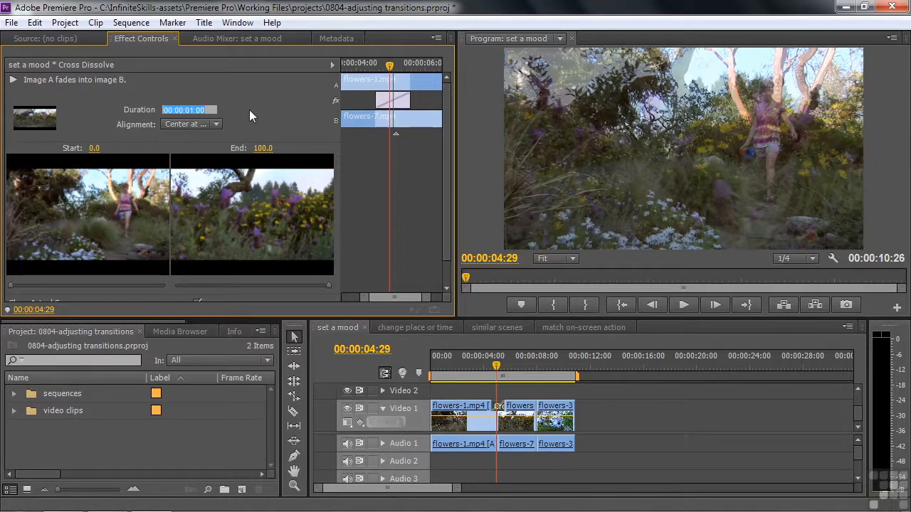
{"action": "type", "text": "2"}
{"action": "key", "text": "Return"}
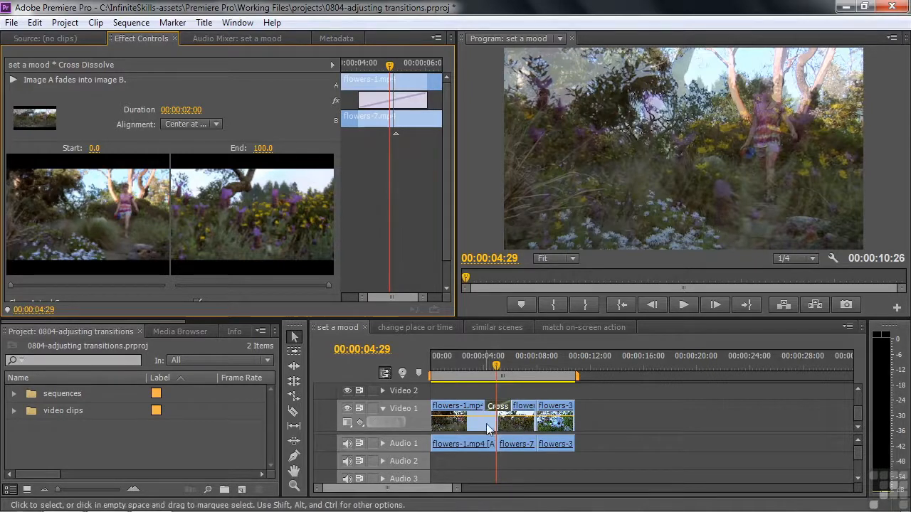
- Scrub the Cross Dissolve's duration value to 15 frames (00:00:00:15)
{"action": "mouse_move", "coordinate": [455, 488]}
{"action": "left_mouse_down"}
{"action": "mouse_move", "coordinate": [432, 488]}
{"action": "mouse_move", "coordinate": [466, 476]}
{"action": "left_mouse_up"}
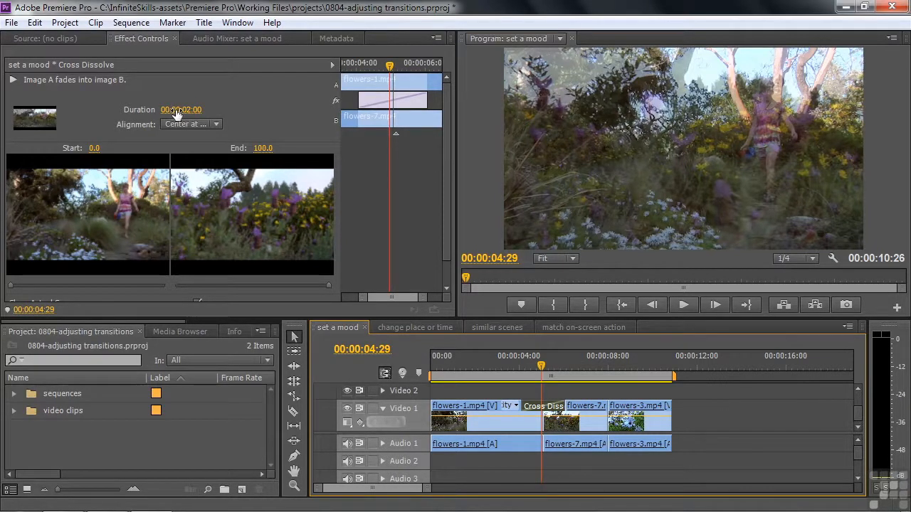
{"action": "left_click_drag", "start_coordinate": [177, 114], "coordinate": [274, 114]}
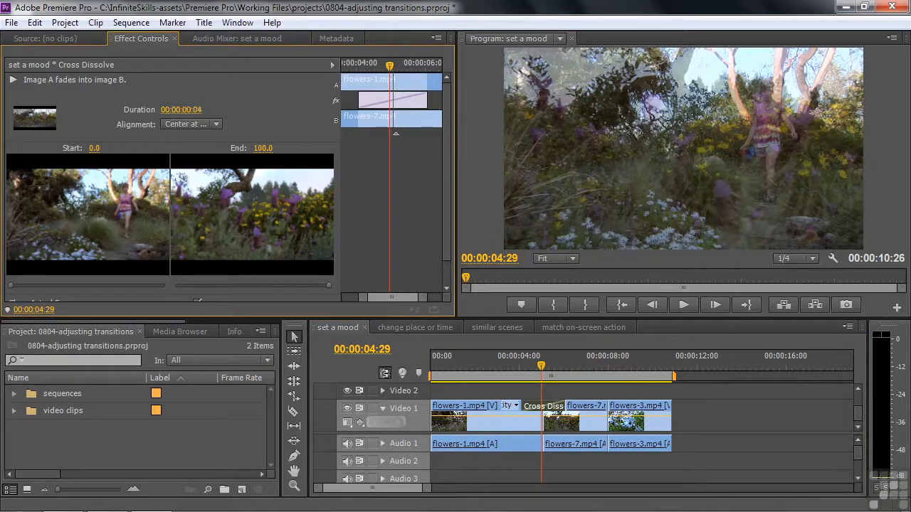
{"action": "left_click_drag", "start_coordinate": [182, 109], "coordinate": [177, 114]}
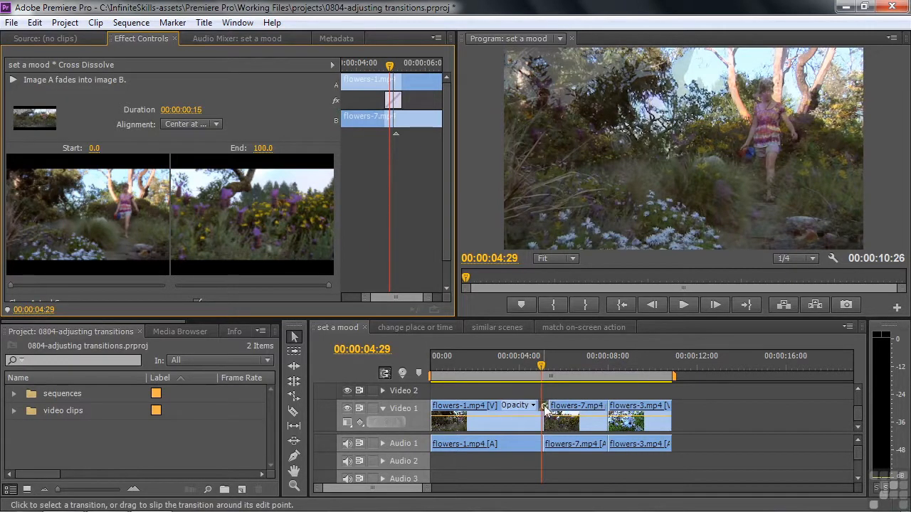
{"action": "mouse_move", "coordinate": [545, 410]}
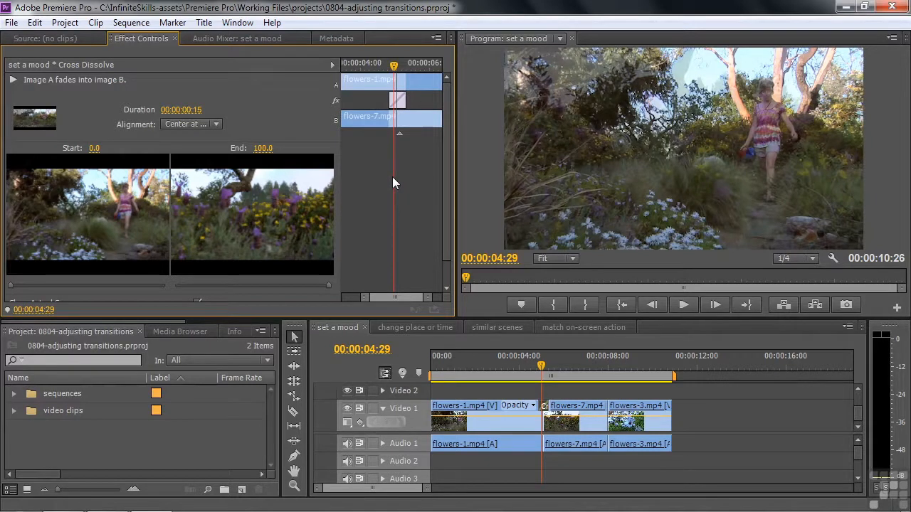
{"action": "key", "text": "equal"}
{"action": "key", "text": "equal"}
{"action": "key", "text": "minus"}
{"action": "key", "text": "minus"}
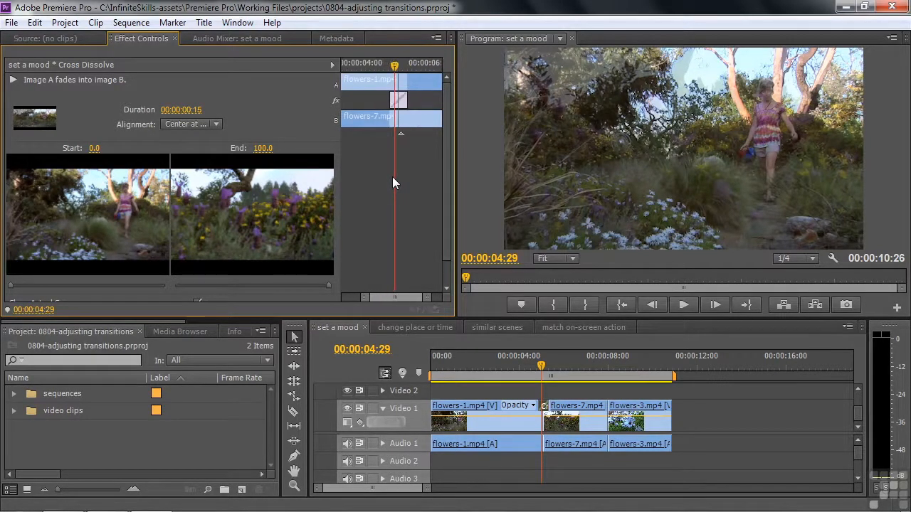
- Lengthen the Cross Dissolve directly in the sequence by trimming its start and end to a duration of 00:00:01:19
{"action": "left_click", "coordinate": [528, 394]}
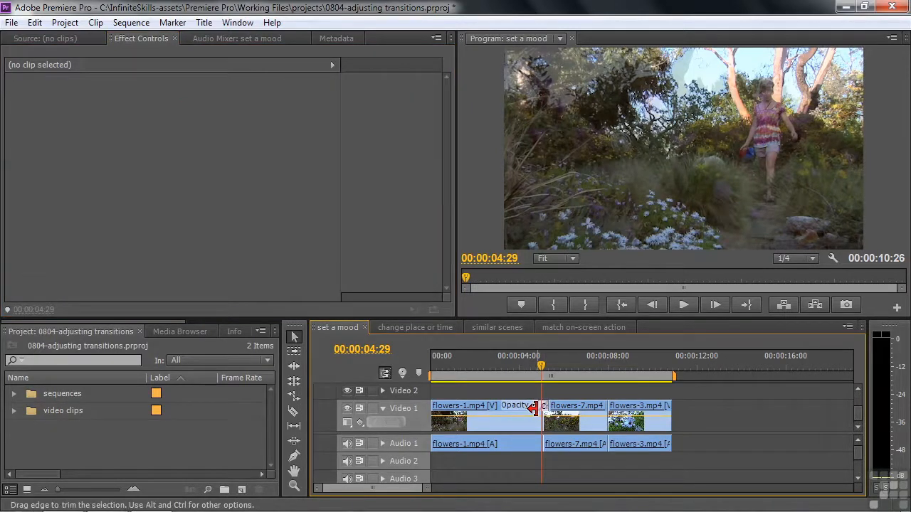
{"action": "key", "text": "equal"}
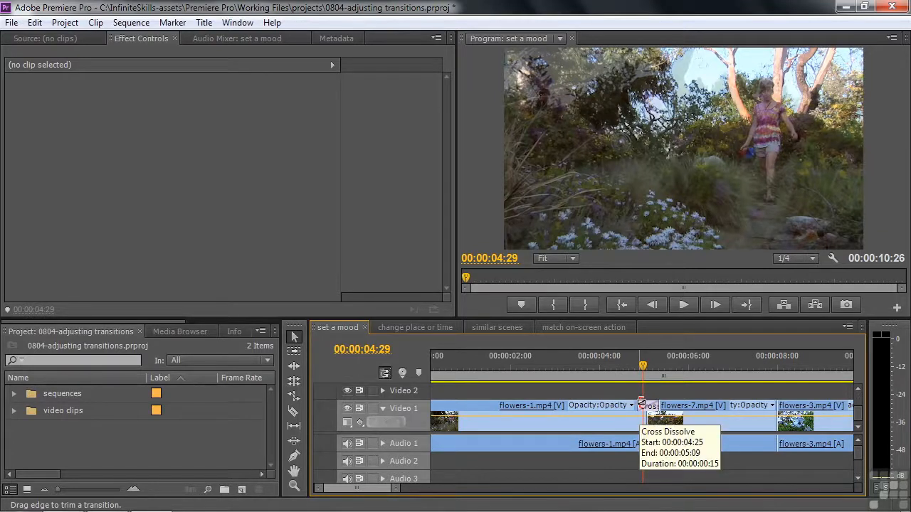
{"action": "mouse_move", "coordinate": [641, 404]}
{"action": "left_mouse_down"}
{"action": "mouse_move", "coordinate": [609, 404]}
{"action": "mouse_move", "coordinate": [687, 406]}
{"action": "mouse_move", "coordinate": [639, 407]}
{"action": "mouse_move", "coordinate": [659, 407]}
{"action": "left_mouse_up"}
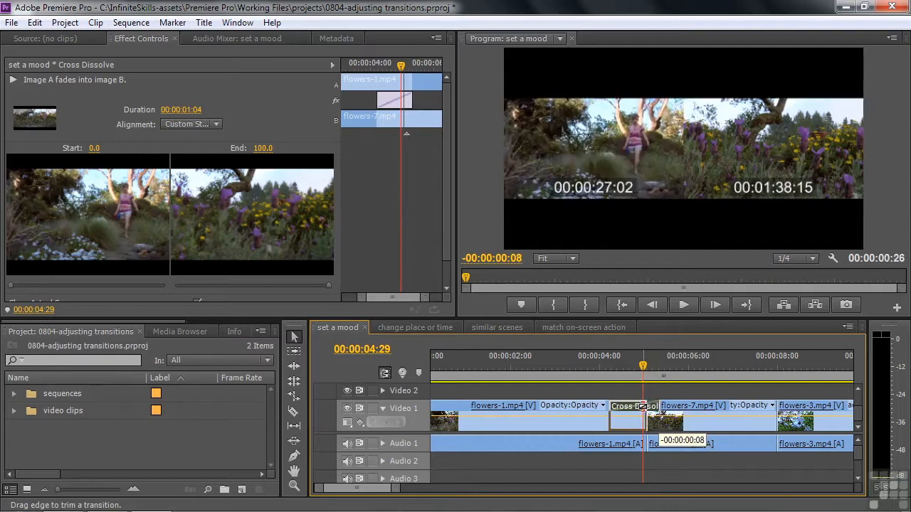
{"action": "left_click_drag", "start_coordinate": [643, 405], "coordinate": [679, 404]}
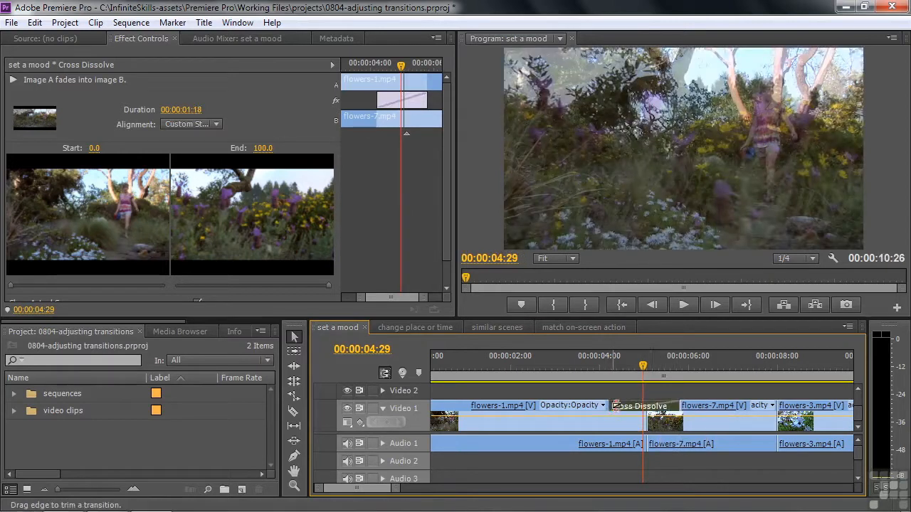
{"action": "mouse_move", "coordinate": [616, 407]}
{"action": "left_mouse_down"}
{"action": "mouse_move", "coordinate": [653, 409]}
{"action": "mouse_move", "coordinate": [605, 405]}
{"action": "mouse_move", "coordinate": [616, 405]}
{"action": "left_mouse_up"}
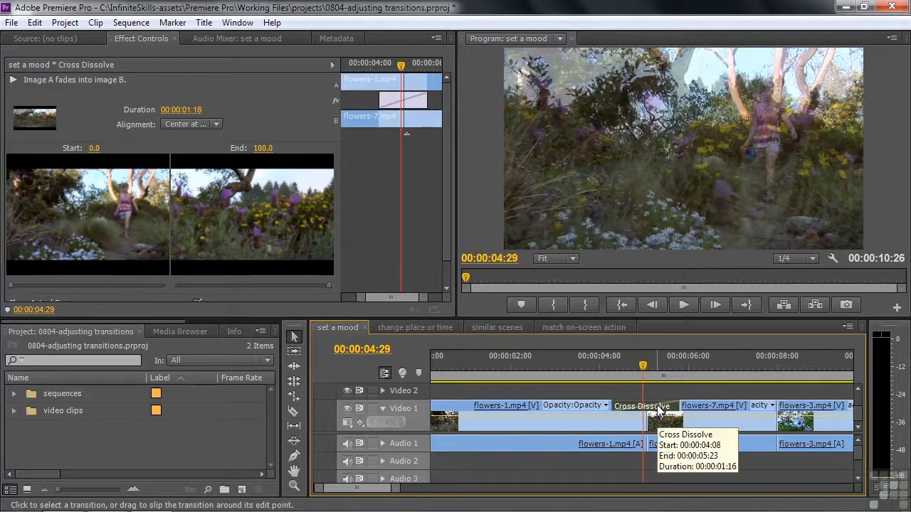
{"action": "mouse_move", "coordinate": [677, 403]}
{"action": "left_mouse_down"}
{"action": "mouse_move", "coordinate": [696, 403]}
{"action": "mouse_move", "coordinate": [673, 403]}
{"action": "mouse_move", "coordinate": [693, 402]}
{"action": "mouse_move", "coordinate": [675, 403]}
{"action": "mouse_move", "coordinate": [683, 409]}
{"action": "left_mouse_up"}
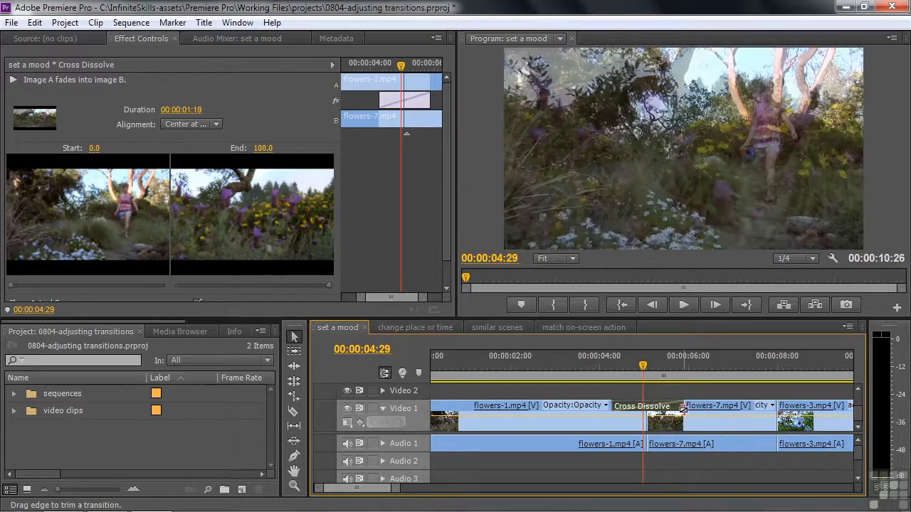
- Play the sequence from just before the Cross Dissolve to past its end to preview the transition
{"action": "left_click_drag", "start_coordinate": [596, 367], "coordinate": [592, 370]}
{"action": "key", "text": "space"}
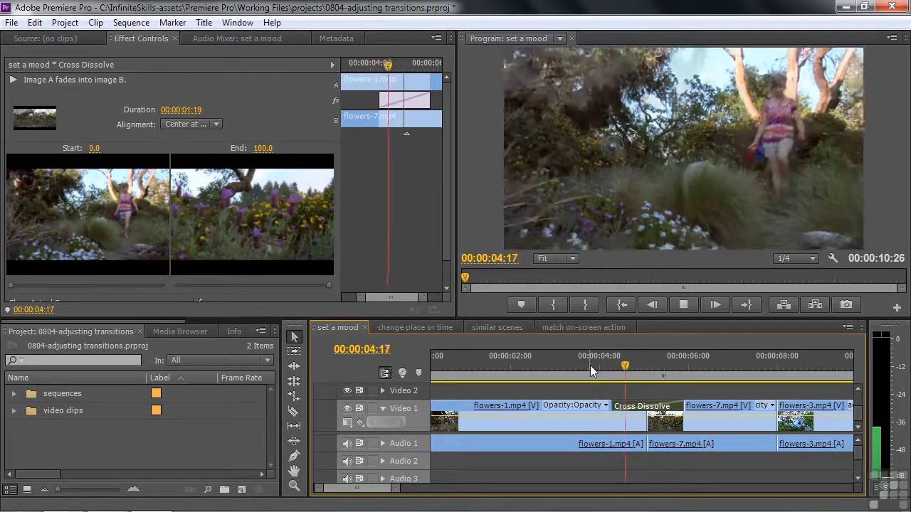
{"action": "key", "text": "space"}
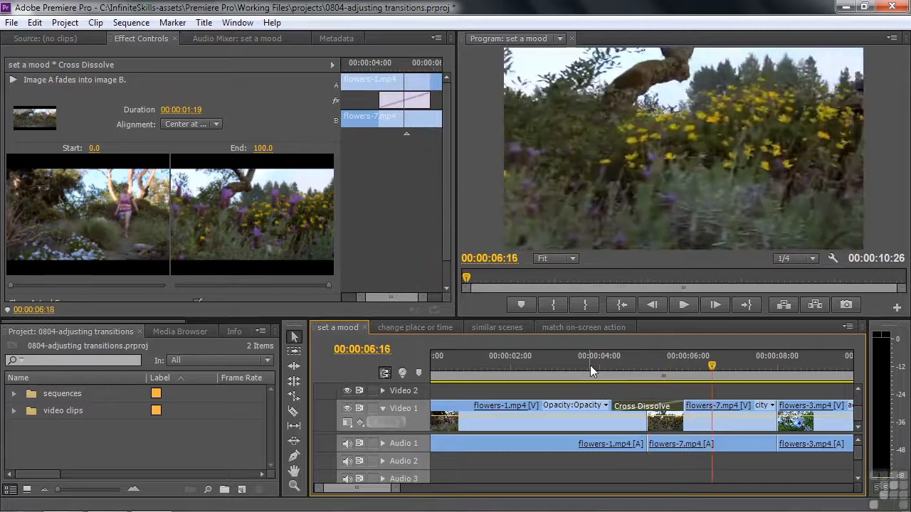
- Slide the Cross Dissolve earlier relative to the cut in the Effect Controls timeline, giving it a custom start
{"action": "mouse_move", "coordinate": [641, 404]}
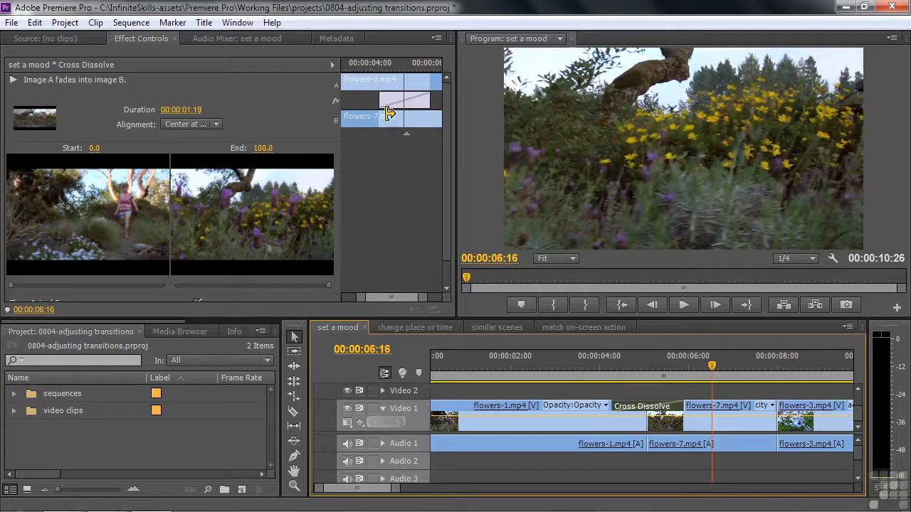
{"action": "mouse_move", "coordinate": [413, 100]}
{"action": "left_mouse_down"}
{"action": "mouse_move", "coordinate": [395, 98]}
{"action": "mouse_move", "coordinate": [422, 108]}
{"action": "mouse_move", "coordinate": [410, 107]}
{"action": "left_mouse_up"}
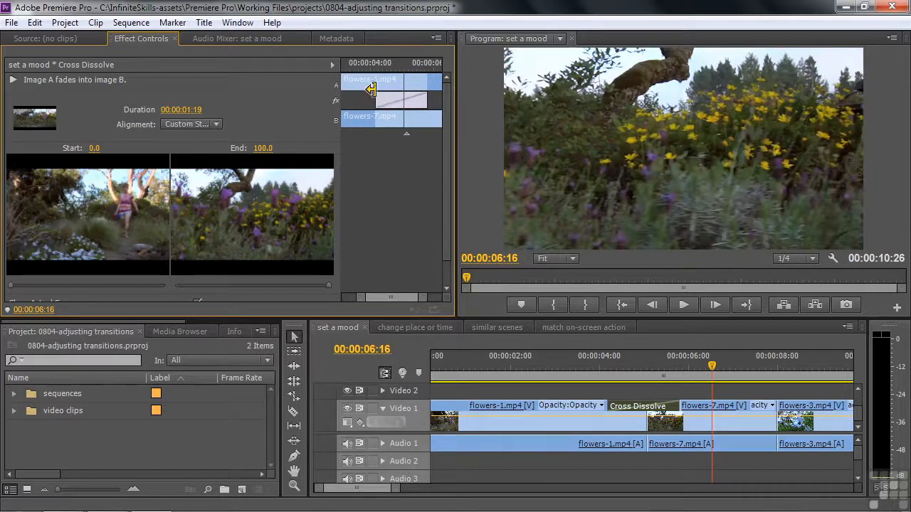
{"action": "left_click", "coordinate": [333, 66]}
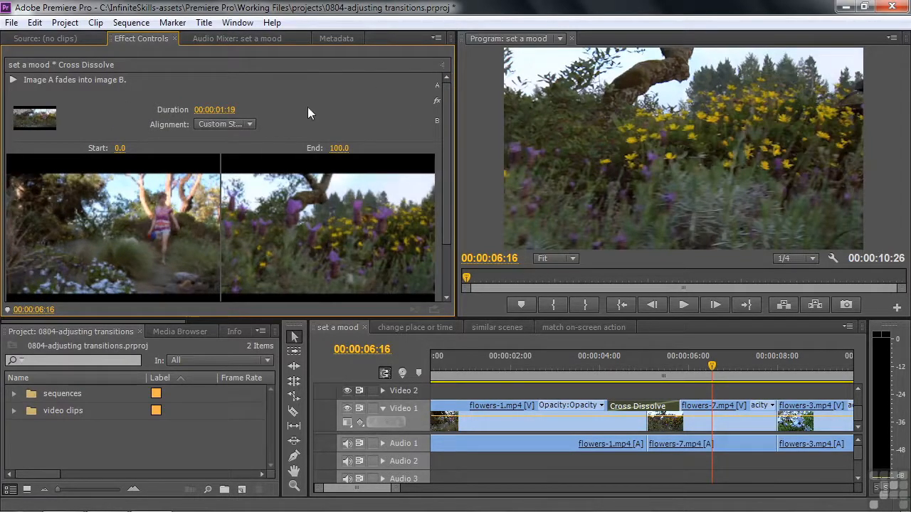
{"action": "left_click", "coordinate": [443, 66]}
{"action": "mouse_move", "coordinate": [389, 99]}
{"action": "left_mouse_down"}
{"action": "mouse_move", "coordinate": [412, 98]}
{"action": "mouse_move", "coordinate": [378, 105]}
{"action": "mouse_move", "coordinate": [407, 99]}
{"action": "mouse_move", "coordinate": [377, 100]}
{"action": "mouse_move", "coordinate": [386, 100]}
{"action": "left_mouse_up"}
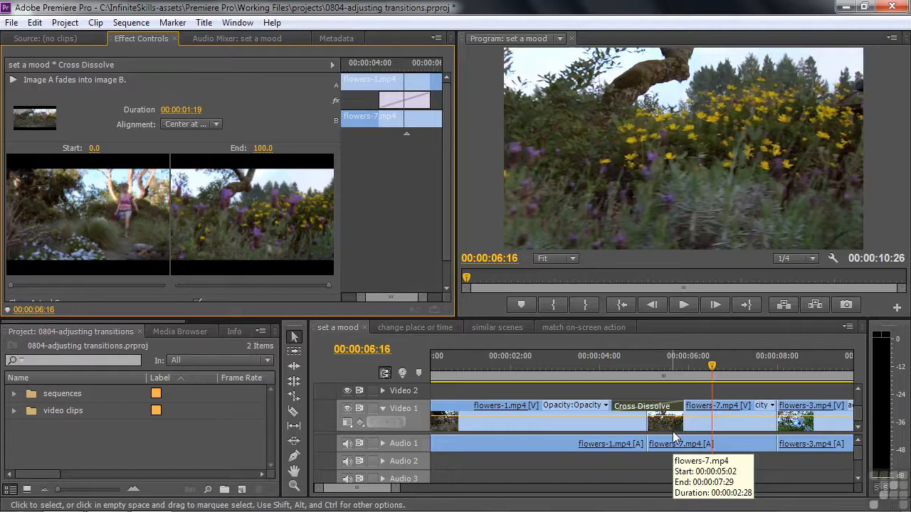
{"action": "left_click_drag", "start_coordinate": [394, 100], "coordinate": [382, 99]}
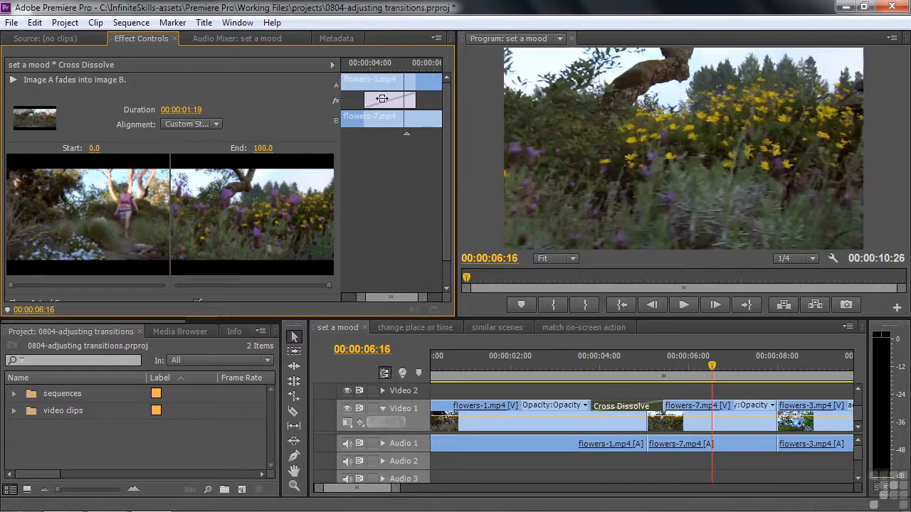
- Align the Cross Dissolve to Center at Cut and roll the edit point between flowers-1 and flowers-7 slightly earlier
{"action": "left_click", "coordinate": [192, 124]}
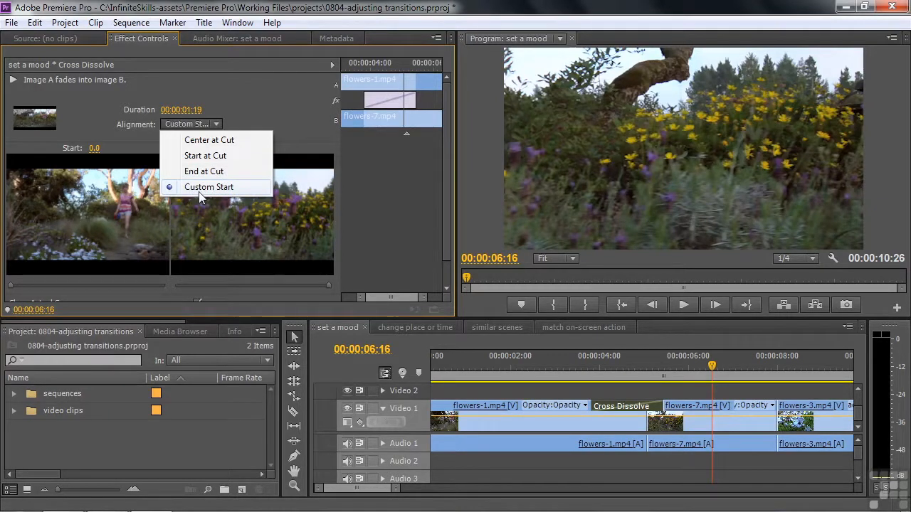
{"action": "left_click", "coordinate": [209, 141]}
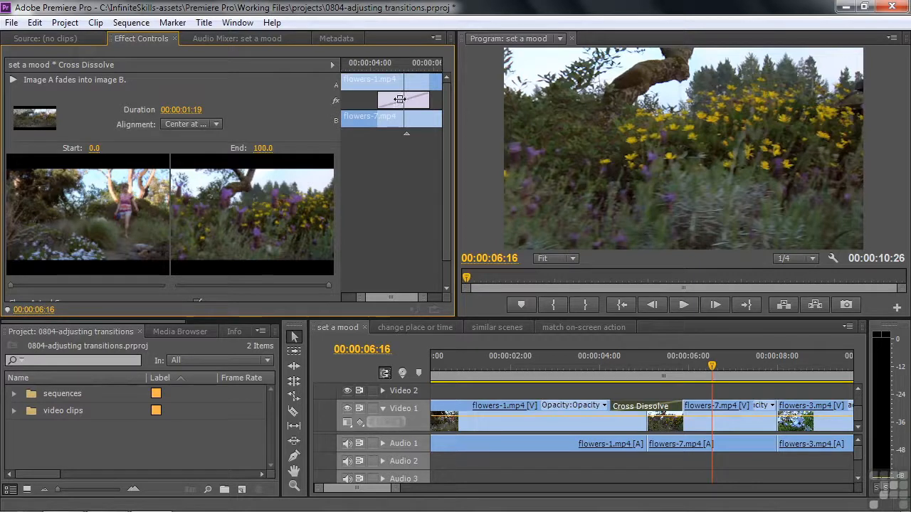
{"action": "mouse_move", "coordinate": [404, 100]}
{"action": "left_mouse_down"}
{"action": "mouse_move", "coordinate": [403, 114]}
{"action": "mouse_move", "coordinate": [418, 107]}
{"action": "mouse_move", "coordinate": [385, 105]}
{"action": "mouse_move", "coordinate": [414, 106]}
{"action": "mouse_move", "coordinate": [400, 85]}
{"action": "left_mouse_up"}
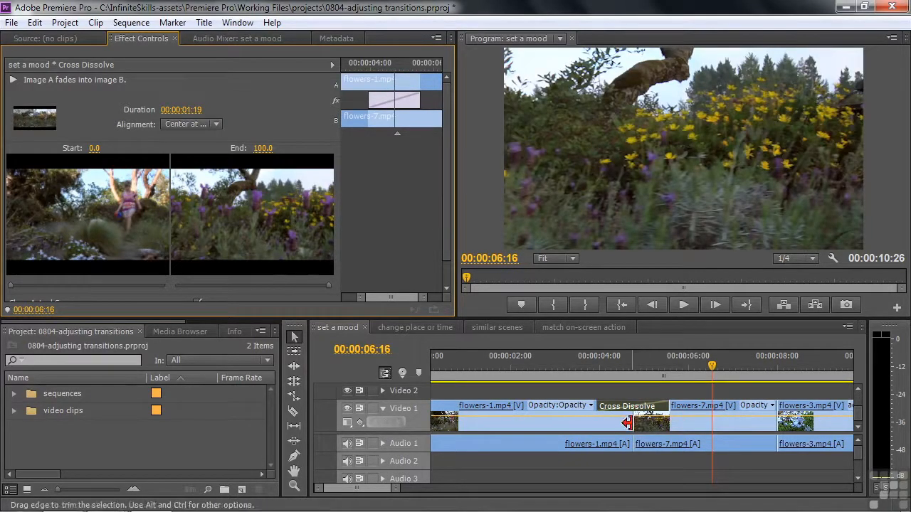
{"action": "left_click", "coordinate": [632, 422]}
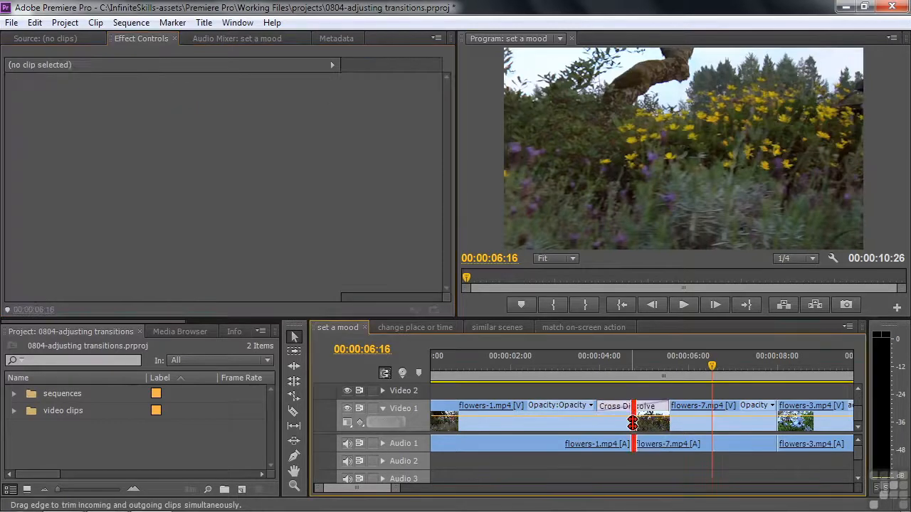
{"action": "left_click_drag", "start_coordinate": [632, 423], "coordinate": [632, 423]}
{"action": "left_click", "coordinate": [634, 395]}
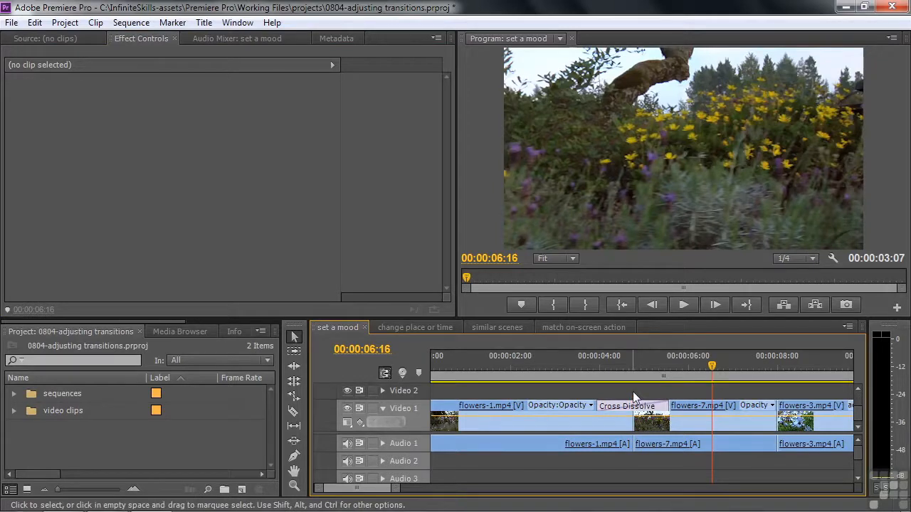
- Open the "change place or time" sequence and move the playhead to 00:00:13:01 in the timelapse-2 clip
{"action": "left_click", "coordinate": [397, 326]}
{"action": "left_click_drag", "start_coordinate": [461, 370], "coordinate": [616, 384]}
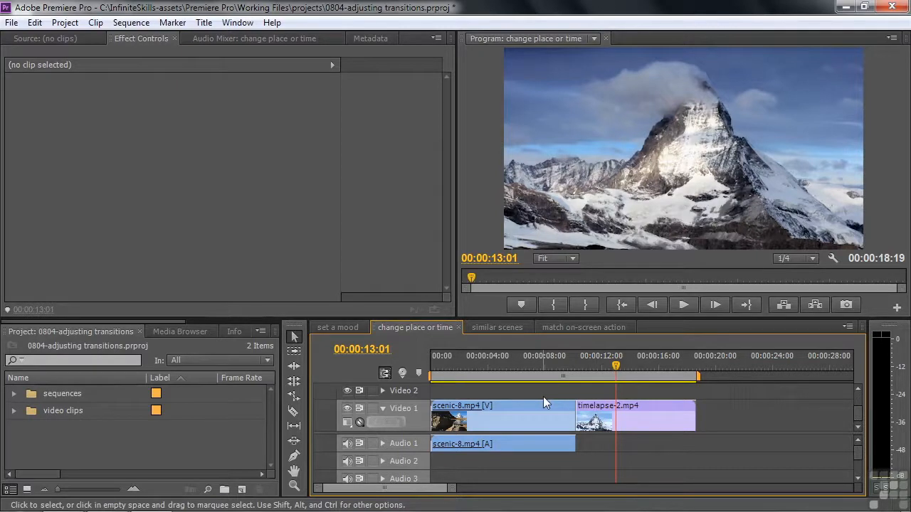
- Apply the Doors transition from the 3D Motion video transitions, centered at the cut between scenic-8 and timelapse-2
{"action": "left_click_drag", "start_coordinate": [116, 320], "coordinate": [274, 329]}
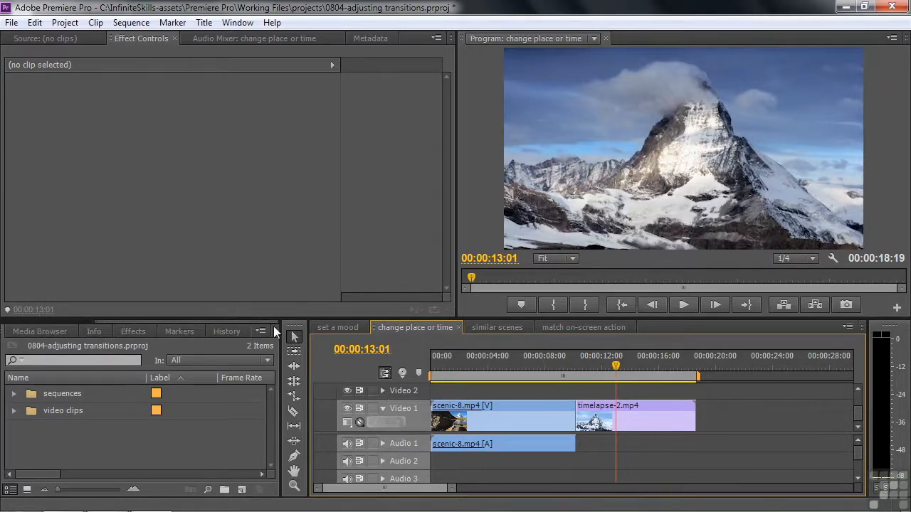
{"action": "left_click", "coordinate": [134, 333]}
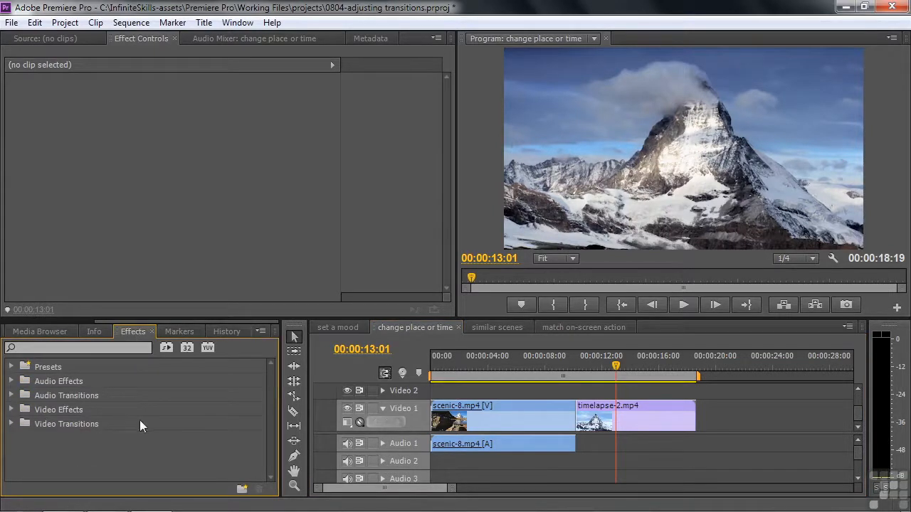
{"action": "left_click", "coordinate": [10, 424]}
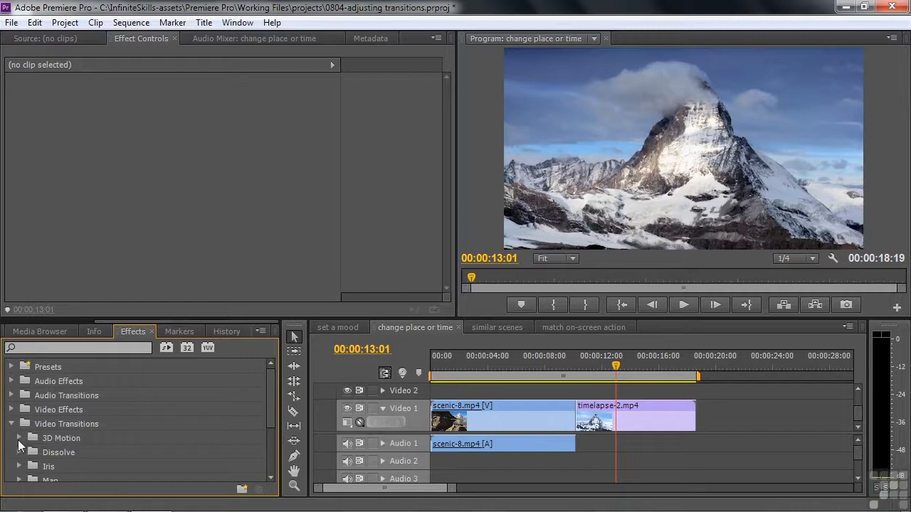
{"action": "left_click", "coordinate": [18, 438]}
{"action": "left_click_drag", "start_coordinate": [272, 385], "coordinate": [229, 401]}
{"action": "left_click_drag", "start_coordinate": [40, 410], "coordinate": [576, 408]}
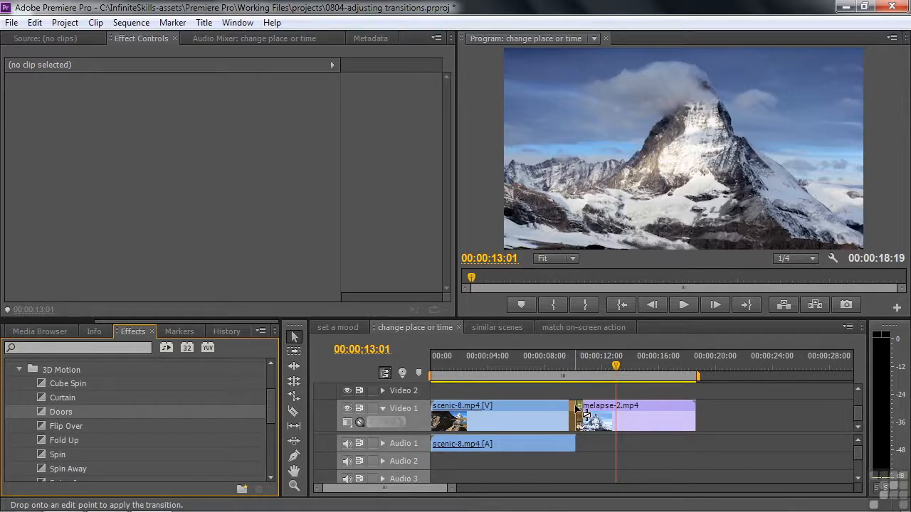
{"action": "left_click_drag", "start_coordinate": [577, 409], "coordinate": [584, 409]}
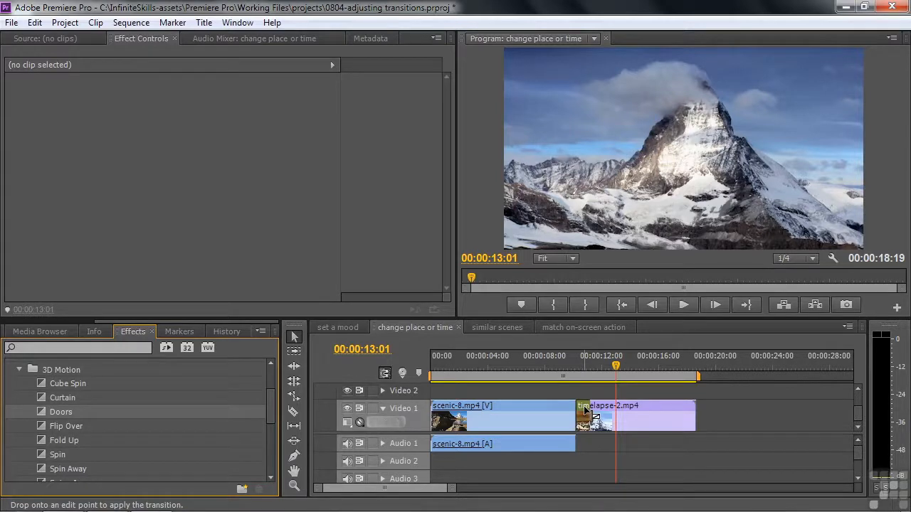
{"action": "left_click_drag", "start_coordinate": [583, 411], "coordinate": [577, 408]}
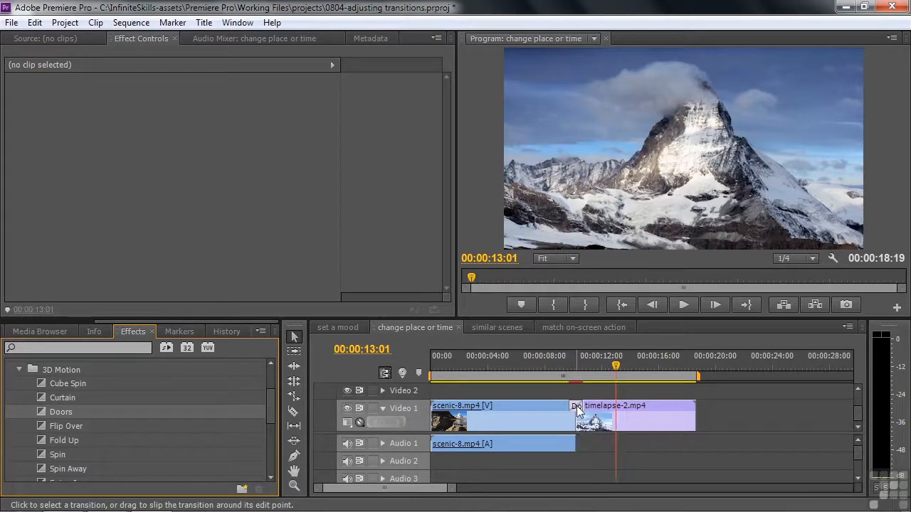
- Enable Reverse for the Doors transition and place the playhead just before it at 00:00:09:13
{"action": "left_click", "coordinate": [578, 410]}
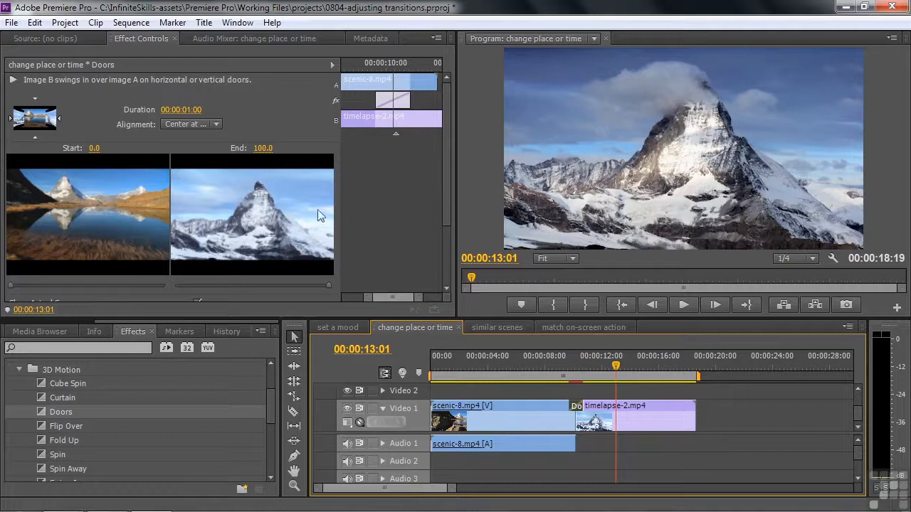
{"action": "left_click_drag", "start_coordinate": [445, 156], "coordinate": [445, 231]}
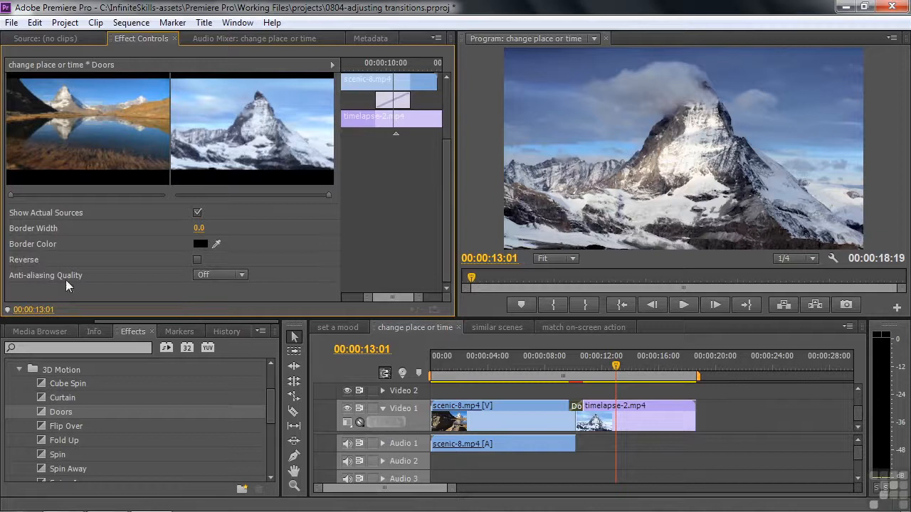
{"action": "left_click_drag", "start_coordinate": [616, 366], "coordinate": [565, 400]}
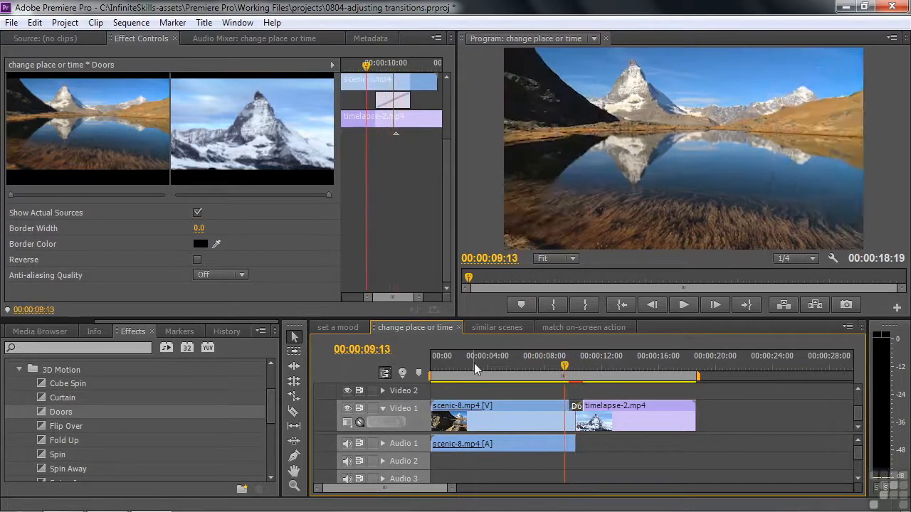
{"action": "left_click", "coordinate": [198, 261]}
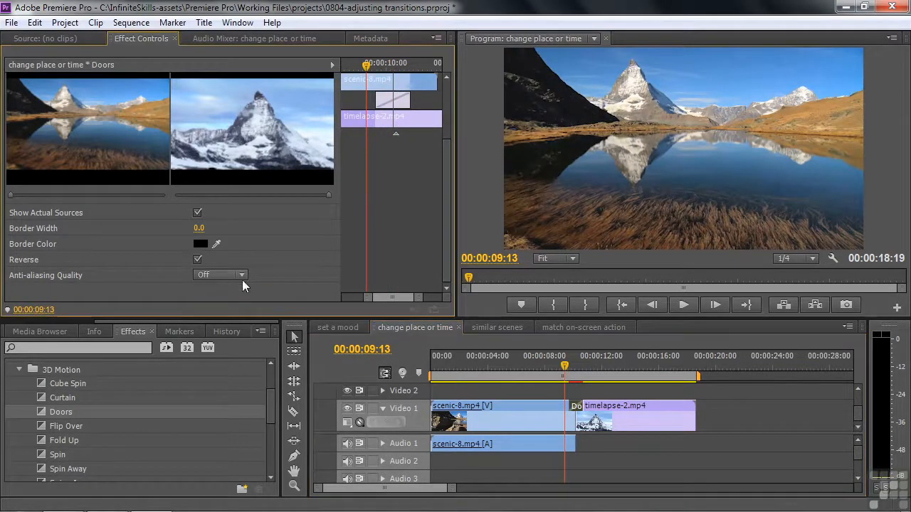
{"action": "left_click", "coordinate": [568, 371]}
{"action": "mouse_move", "coordinate": [568, 372]}
{"action": "left_mouse_down"}
{"action": "mouse_move", "coordinate": [577, 377]}
{"action": "mouse_move", "coordinate": [564, 377]}
{"action": "left_mouse_up"}
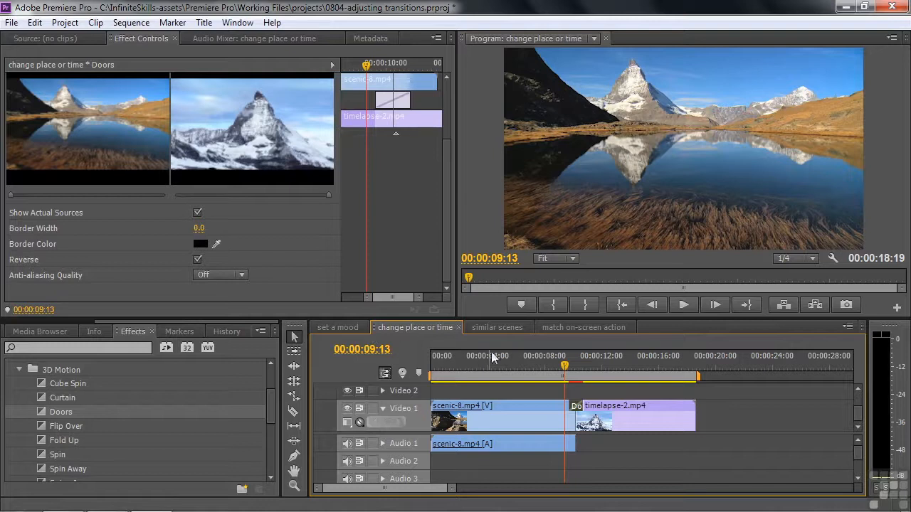
- Move the playhead into the Doors transition at 00:00:10:06 and set its Border Width to 20.1
{"action": "left_click_drag", "start_coordinate": [565, 365], "coordinate": [576, 366]}
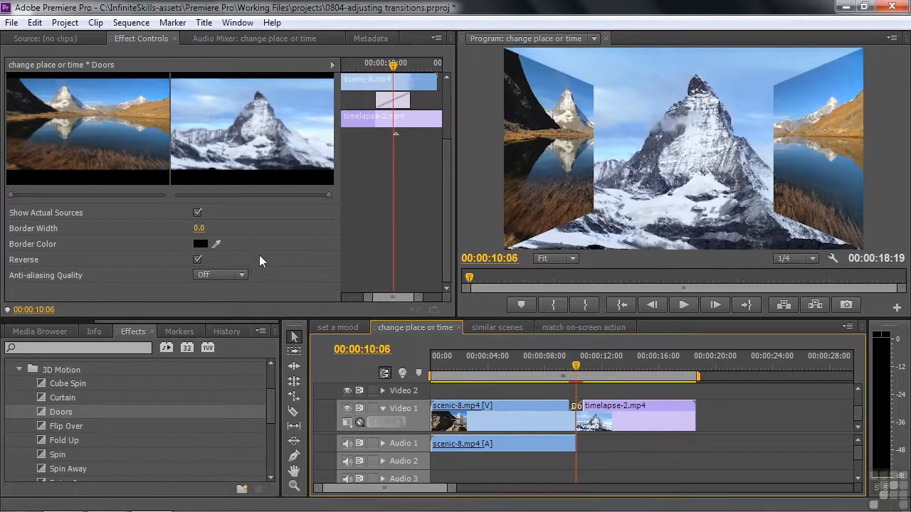
{"action": "left_click", "coordinate": [202, 228]}
{"action": "left_click_drag", "start_coordinate": [202, 228], "coordinate": [218, 230]}
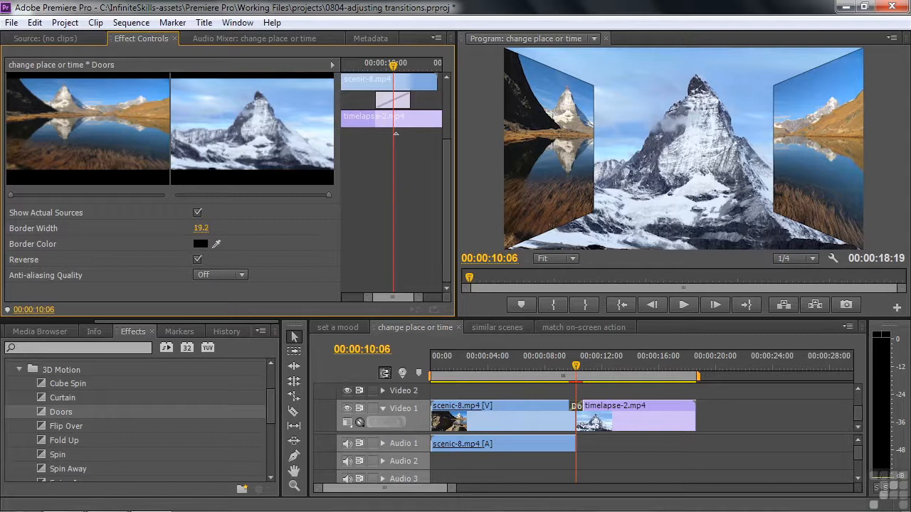
{"action": "left_click_drag", "start_coordinate": [202, 228], "coordinate": [279, 283]}
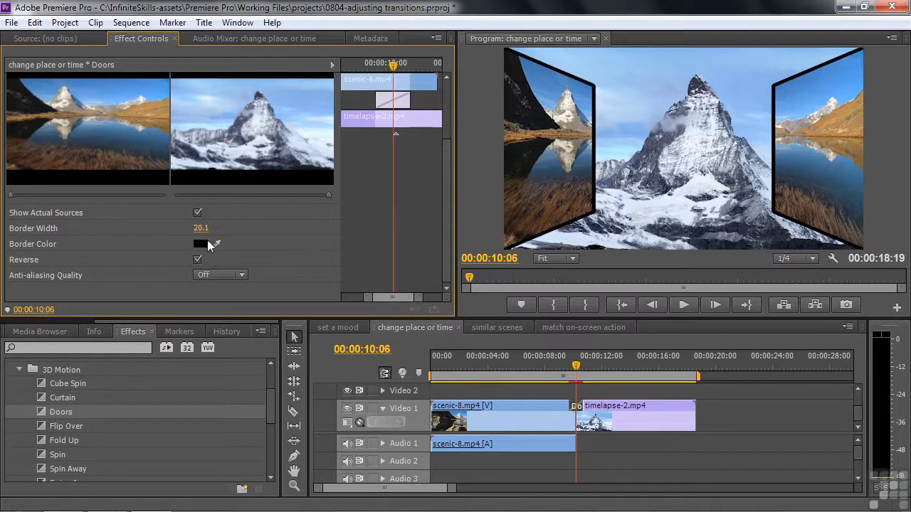
- Change the border color of the Doors transition to a purple, 611AA3
{"action": "left_click", "coordinate": [201, 244]}
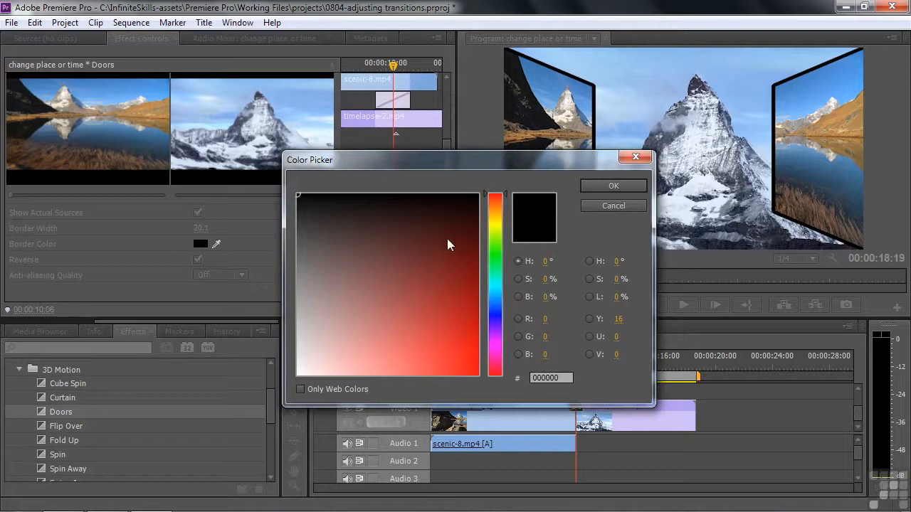
{"action": "mouse_move", "coordinate": [494, 315]}
{"action": "left_mouse_down"}
{"action": "mouse_move", "coordinate": [502, 236]}
{"action": "mouse_move", "coordinate": [494, 360]}
{"action": "mouse_move", "coordinate": [494, 301]}
{"action": "mouse_move", "coordinate": [494, 341]}
{"action": "mouse_move", "coordinate": [495, 332]}
{"action": "mouse_move", "coordinate": [505, 336]}
{"action": "mouse_move", "coordinate": [498, 333]}
{"action": "left_mouse_up"}
{"action": "left_click", "coordinate": [449, 310]}
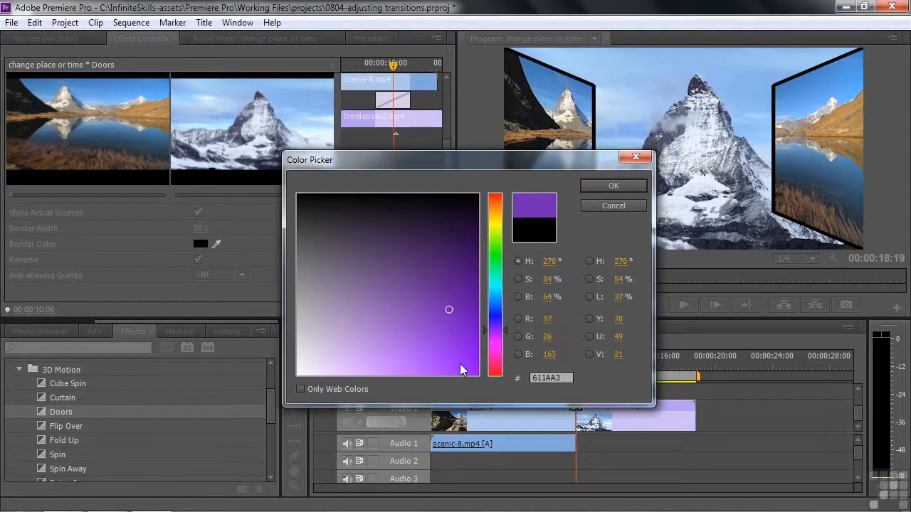
{"action": "left_click", "coordinate": [612, 186]}
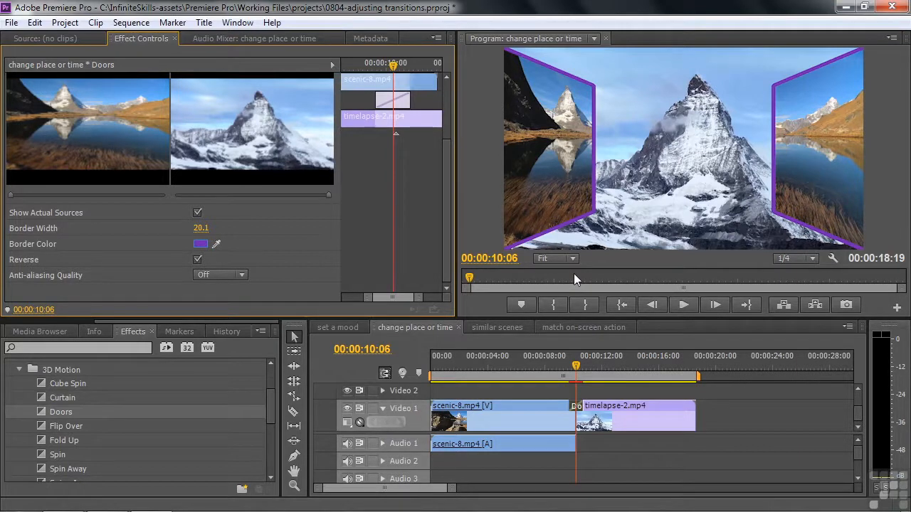
- Sample a brown from the lake landscape in the program image as the Doors border color
{"action": "left_click", "coordinate": [214, 246]}
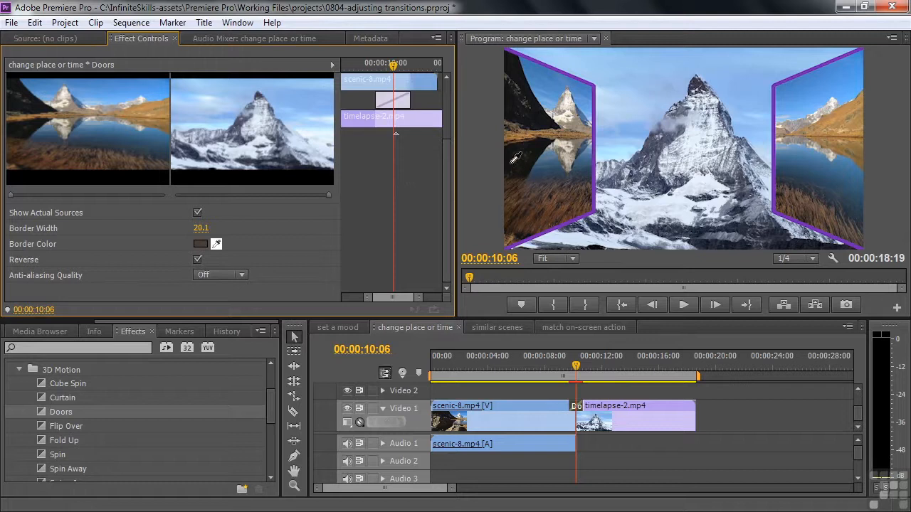
{"action": "left_click", "coordinate": [546, 128]}
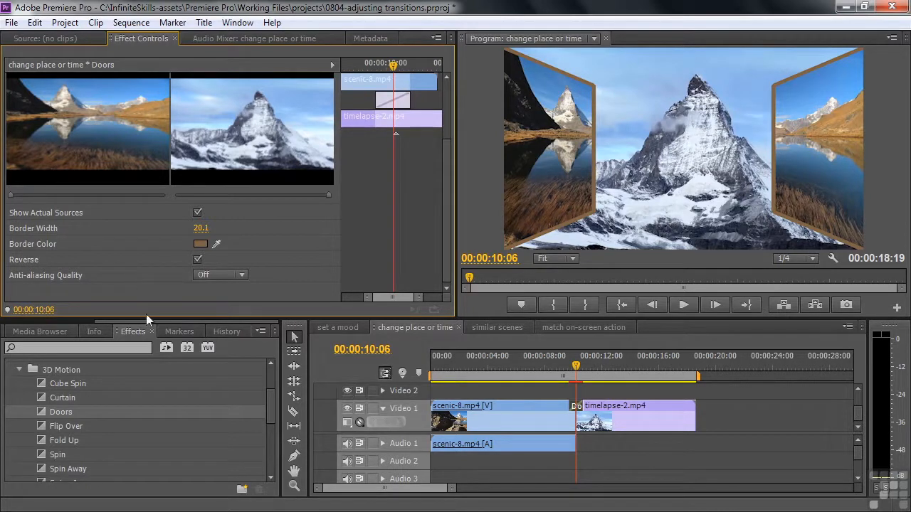
- Examine the slanted edges of the Doors border in the program image at 200% and 400% magnification
{"action": "left_click", "coordinate": [574, 259]}
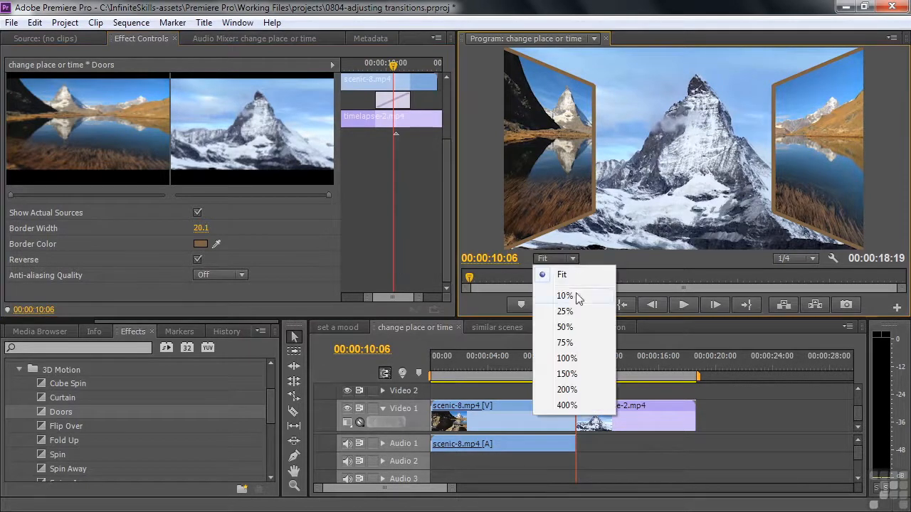
{"action": "left_click", "coordinate": [569, 390]}
{"action": "left_click_drag", "start_coordinate": [709, 244], "coordinate": [609, 257]}
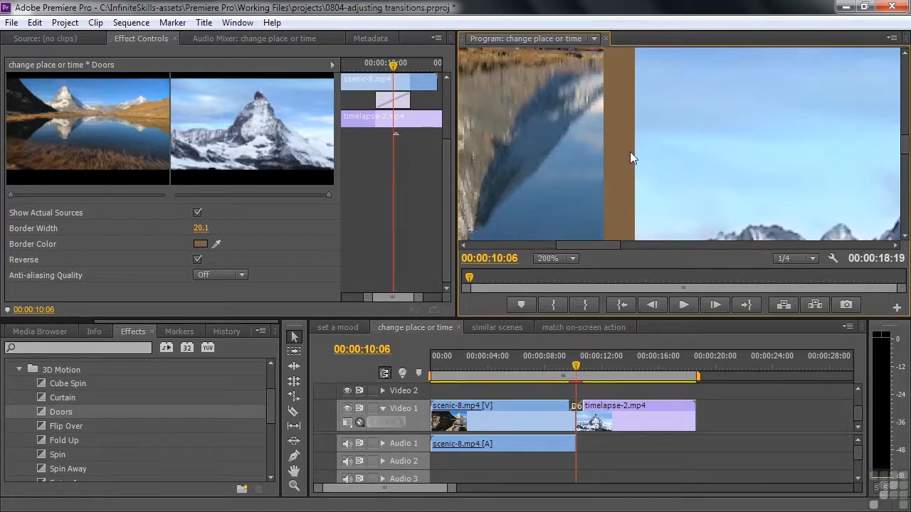
{"action": "left_click_drag", "start_coordinate": [906, 151], "coordinate": [908, 94]}
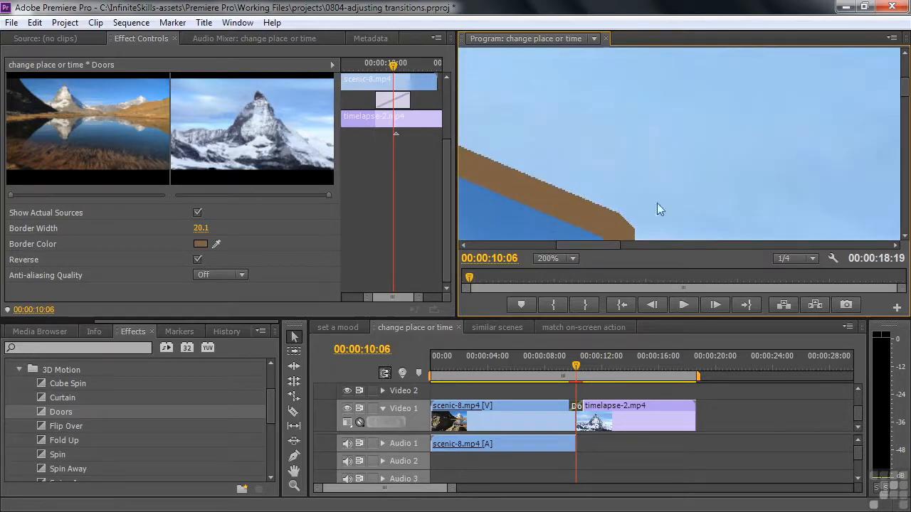
{"action": "left_click_drag", "start_coordinate": [585, 245], "coordinate": [567, 247]}
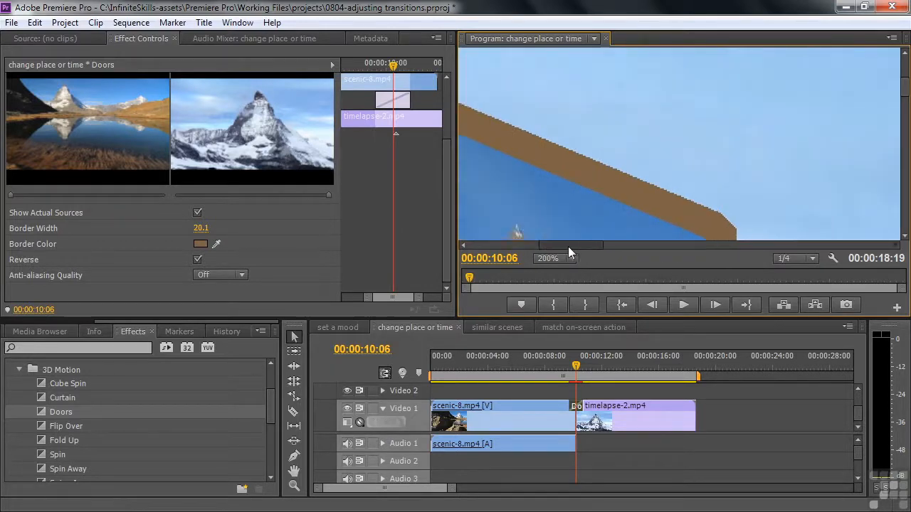
{"action": "left_click", "coordinate": [573, 259]}
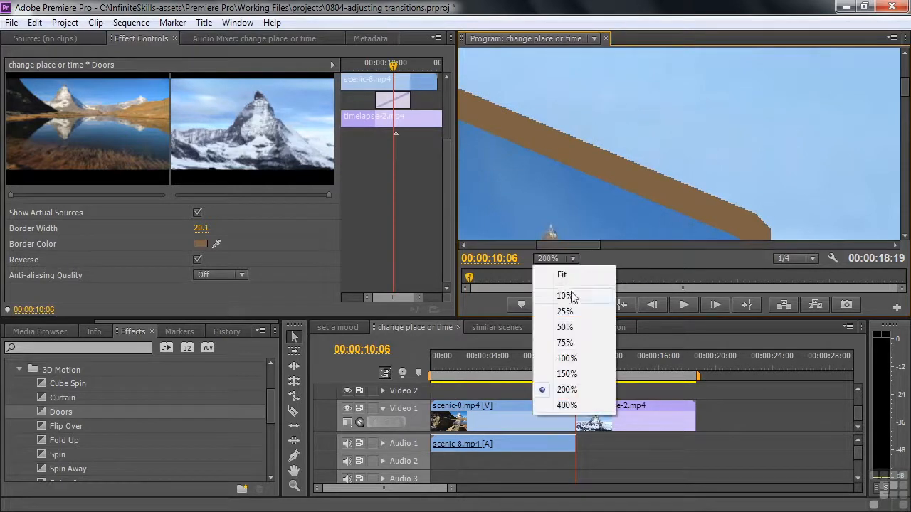
{"action": "left_click", "coordinate": [567, 404]}
{"action": "left_click_drag", "start_coordinate": [906, 146], "coordinate": [904, 96]}
{"action": "left_click_drag", "start_coordinate": [665, 242], "coordinate": [555, 138]}
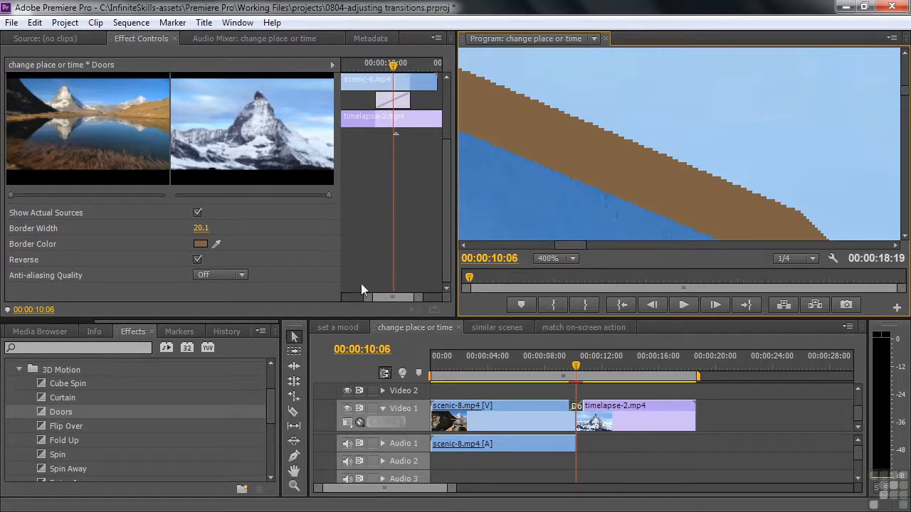
- Try the Low and Medium Anti-aliasing Quality for the Doors transition, settle on High, and return the program view to Fit
{"action": "left_click", "coordinate": [243, 282]}
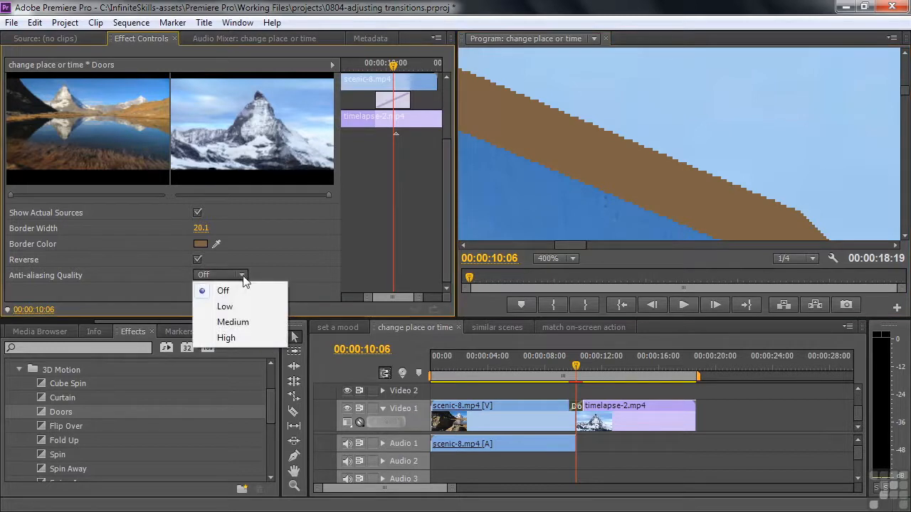
{"action": "left_click", "coordinate": [238, 308]}
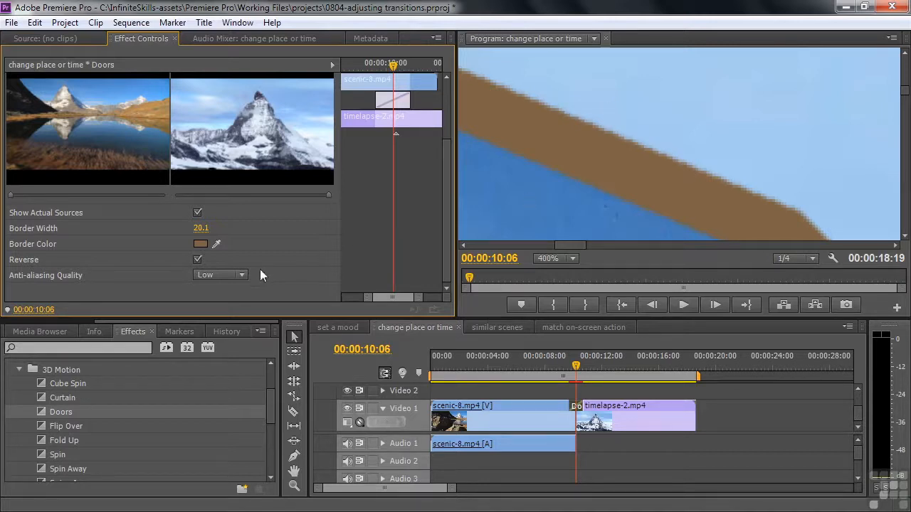
{"action": "left_click", "coordinate": [241, 275]}
{"action": "left_click", "coordinate": [235, 320]}
{"action": "left_click", "coordinate": [242, 274]}
{"action": "left_click", "coordinate": [240, 340]}
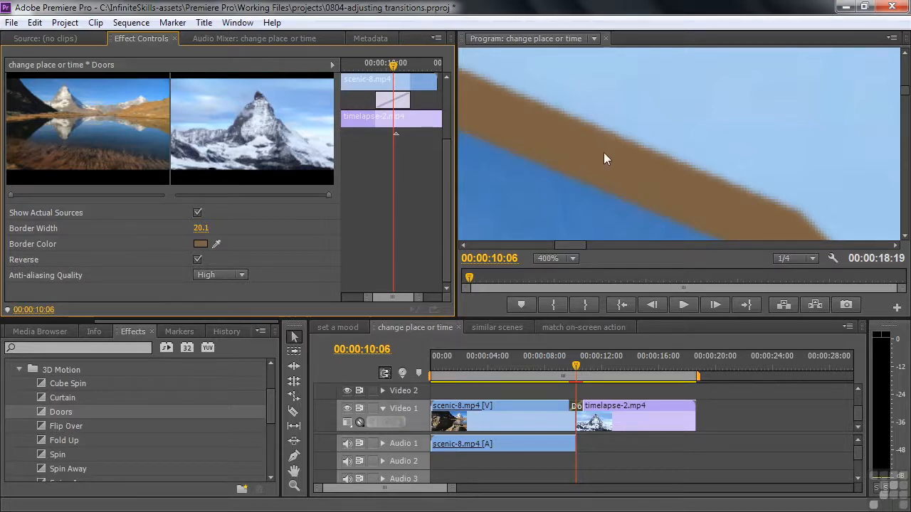
{"action": "left_click", "coordinate": [572, 259]}
{"action": "left_click", "coordinate": [570, 276]}
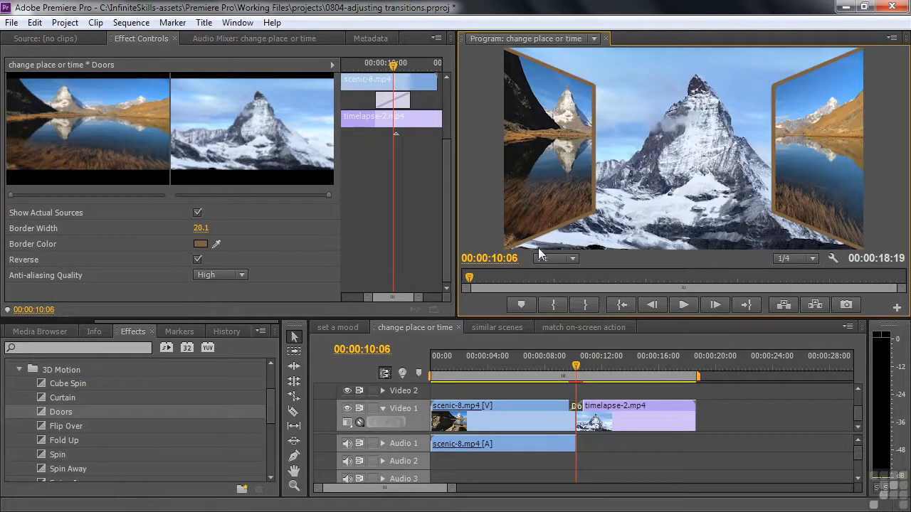
- Play the sequence twice from just before the Doors transition to preview its bordered, reversed motion
{"action": "left_click_drag", "start_coordinate": [575, 369], "coordinate": [567, 370]}
{"action": "key", "text": "space"}
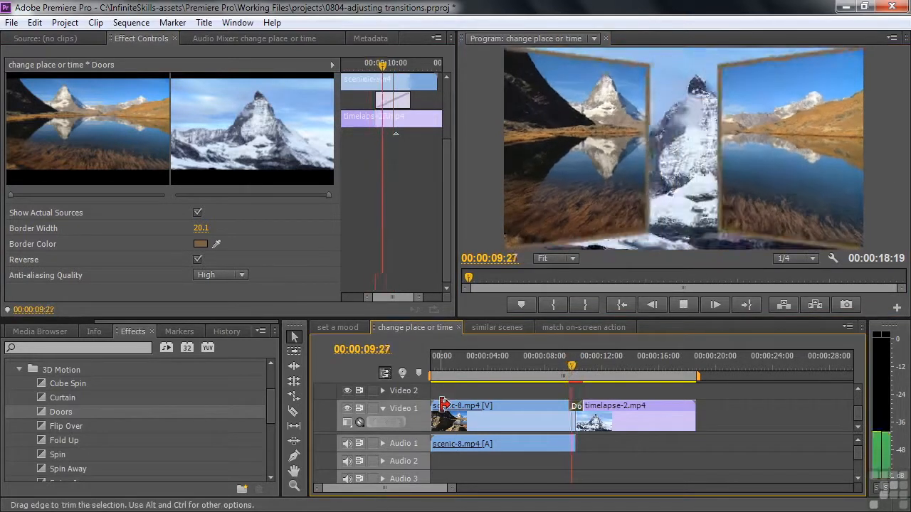
{"action": "key", "text": "space"}
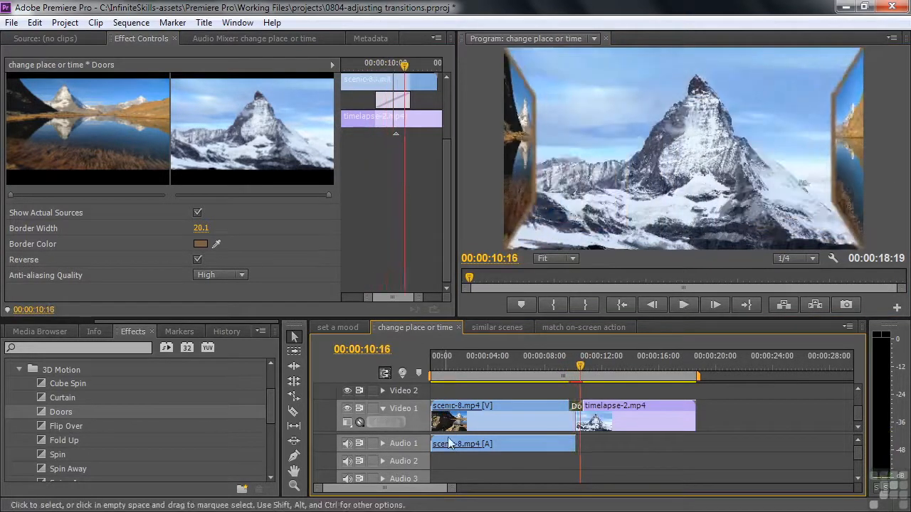
{"action": "left_click", "coordinate": [571, 368]}
{"action": "left_click_drag", "start_coordinate": [571, 367], "coordinate": [564, 369]}
{"action": "key", "text": "space"}
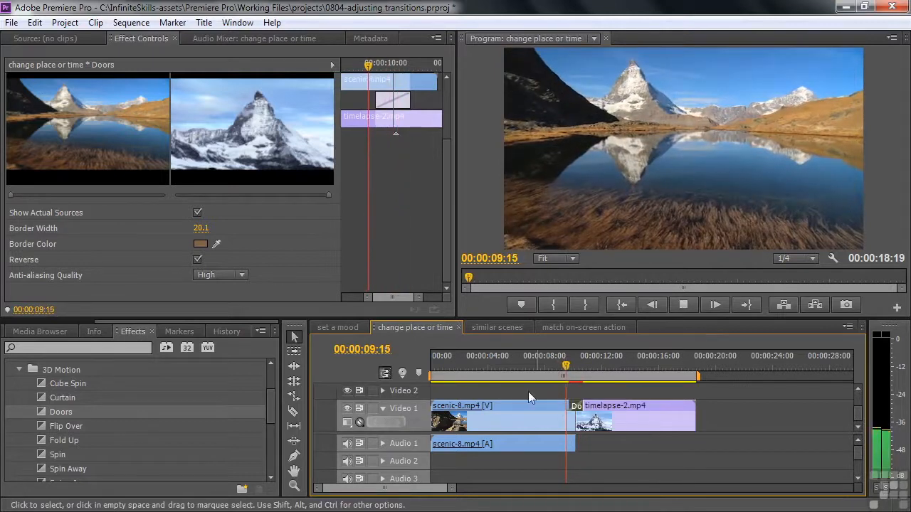
{"action": "key", "text": "space"}
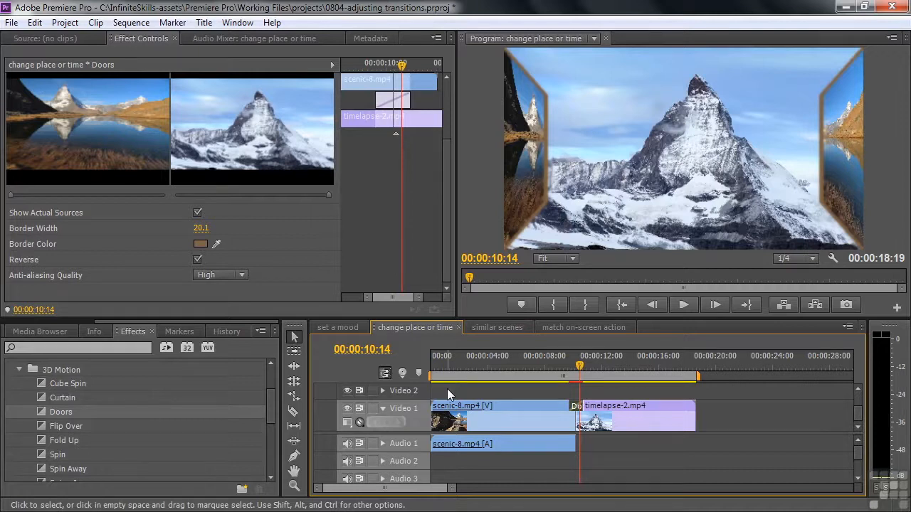
- Open the "similar scenes" sequence and move the playhead to 00:00:05:14 in the stream-5 clip
{"action": "left_click", "coordinate": [495, 327]}
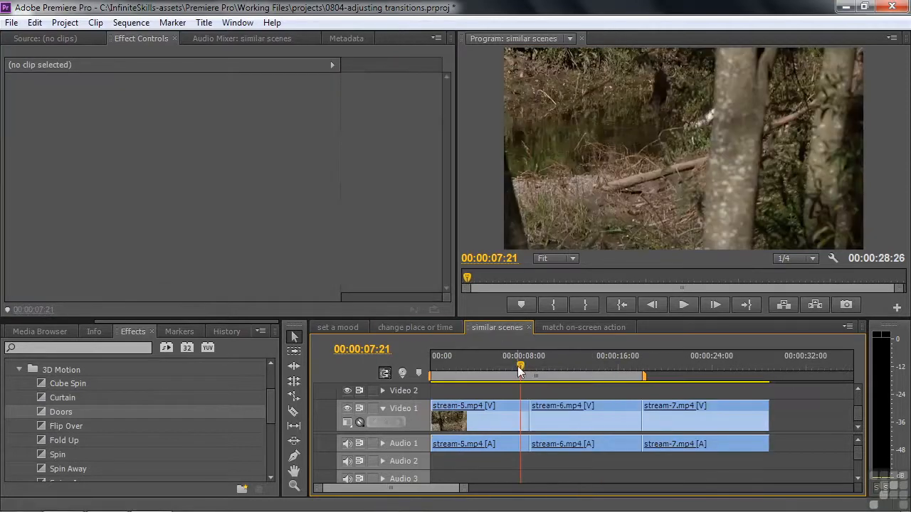
{"action": "left_click_drag", "start_coordinate": [520, 367], "coordinate": [492, 414]}
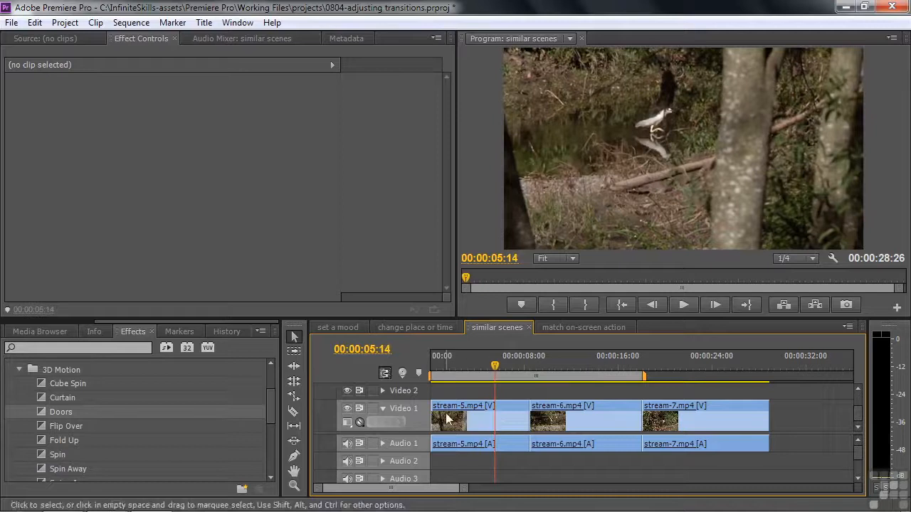
- Add an Iris Star transition at the cut between the stream-5 and stream-6 clips and select it for adjustment
{"action": "left_click_drag", "start_coordinate": [270, 409], "coordinate": [273, 450]}
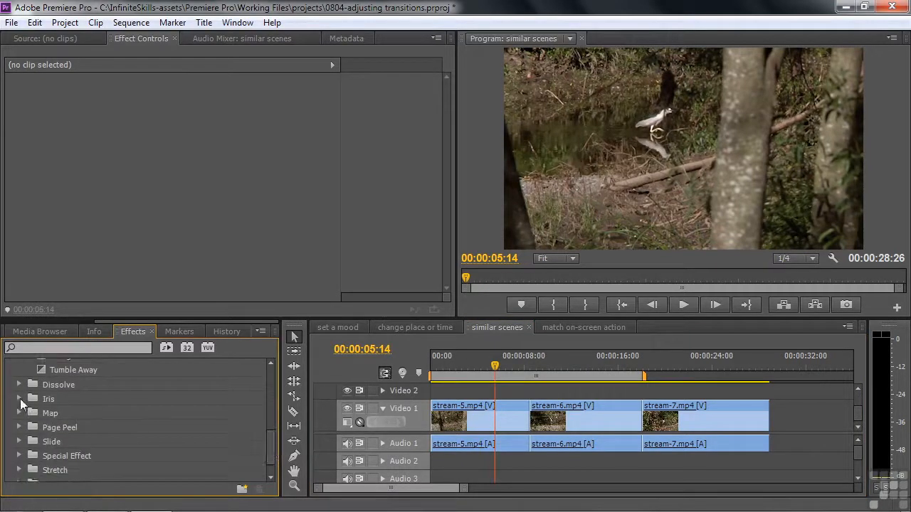
{"action": "left_click", "coordinate": [20, 398]}
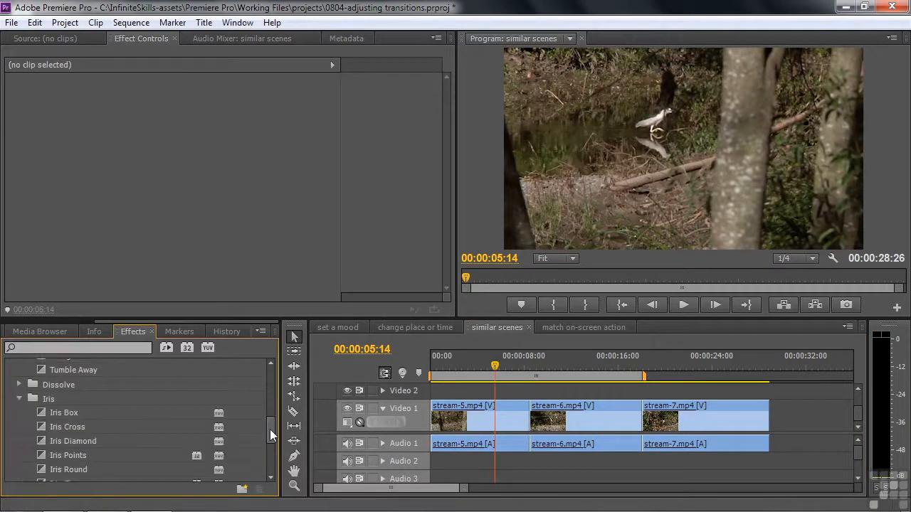
{"action": "left_click_drag", "start_coordinate": [270, 429], "coordinate": [270, 443]}
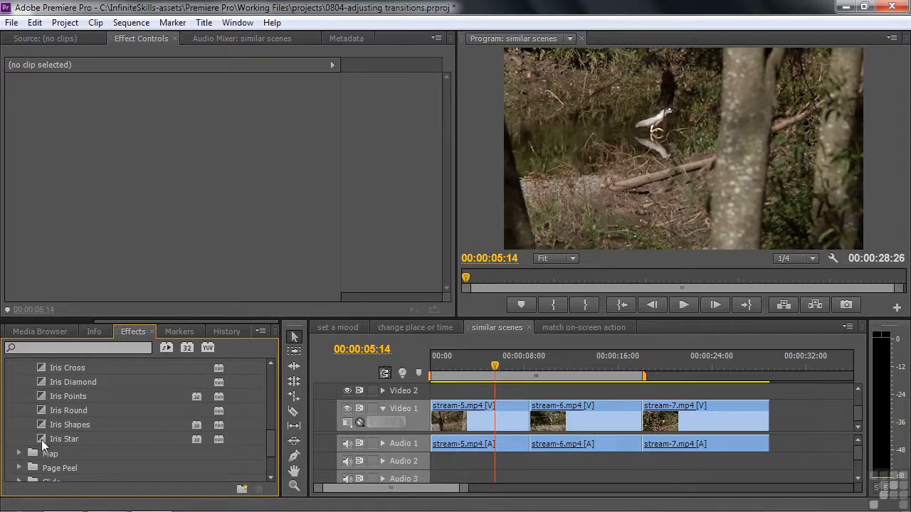
{"action": "left_click_drag", "start_coordinate": [41, 440], "coordinate": [528, 414]}
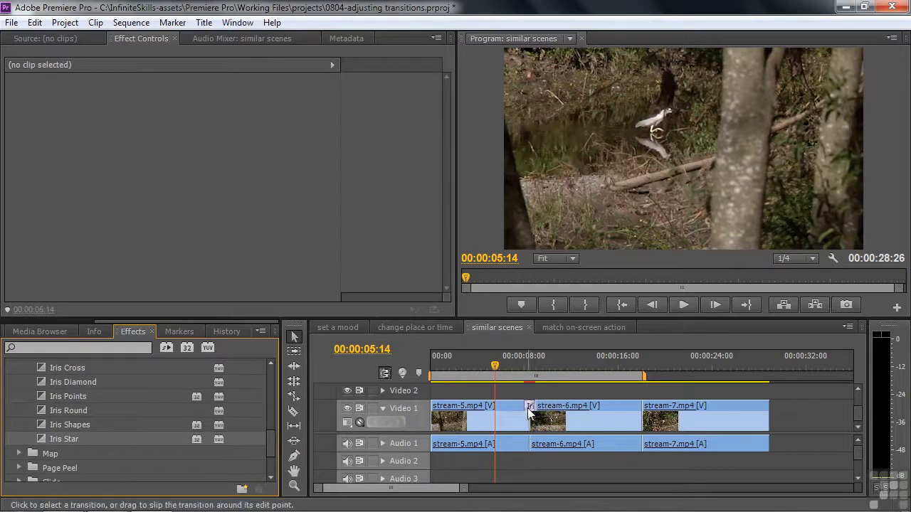
{"action": "left_click", "coordinate": [532, 411]}
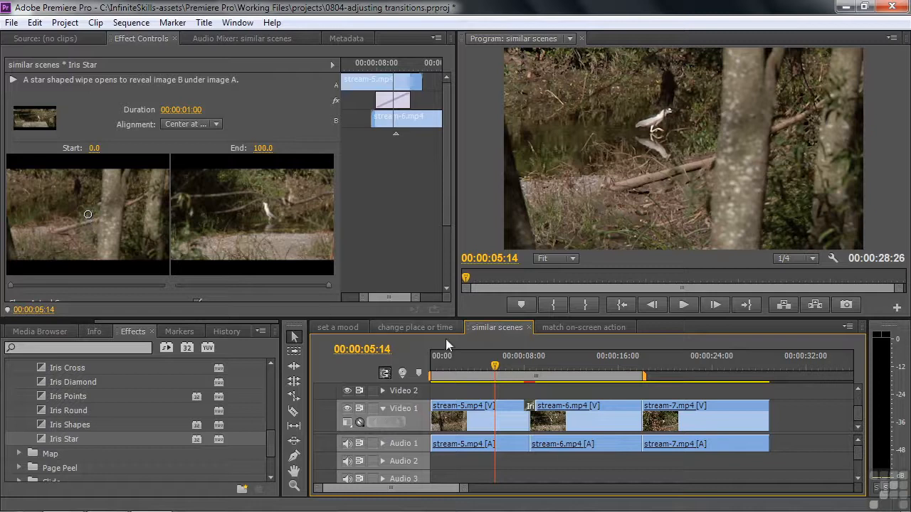
- Park the playhead at 00:00:08:04 inside the Iris Star transition and set its Border Width to 19.2
{"action": "left_click_drag", "start_coordinate": [499, 364], "coordinate": [528, 375]}
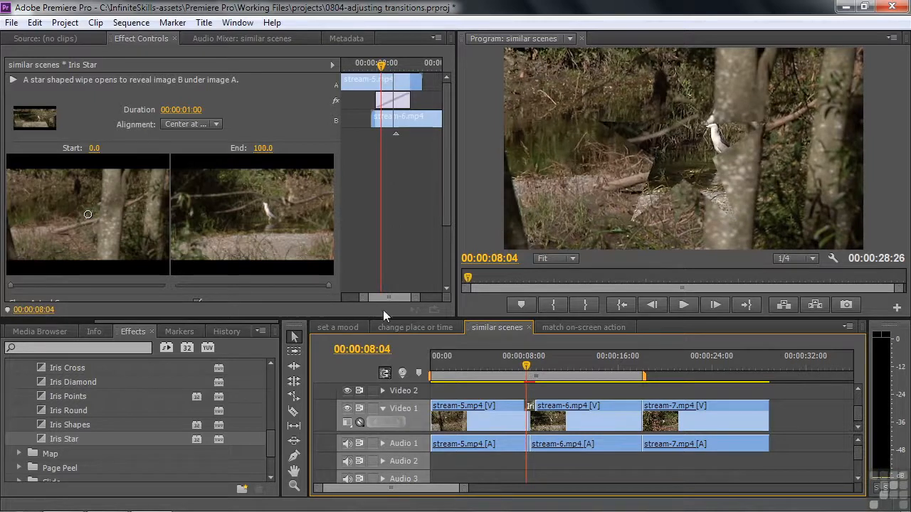
{"action": "scroll", "coordinate": [447, 202], "scroll_direction": "down", "scroll_amount": 3}
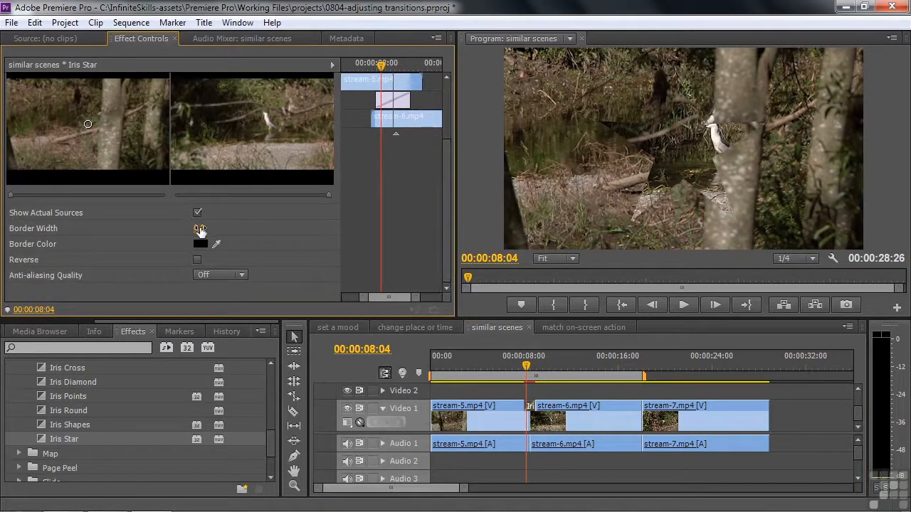
{"action": "left_click_drag", "start_coordinate": [201, 228], "coordinate": [214, 229]}
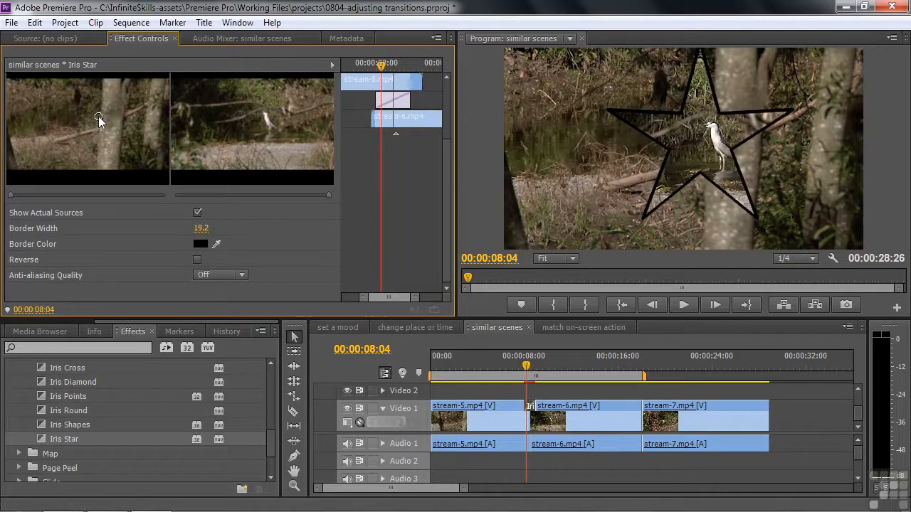
- Reposition the Iris Star's center point over the bird, checking the star at 00:00:08:00 and 00:00:08:02
{"action": "left_click_drag", "start_coordinate": [99, 117], "coordinate": [100, 125]}
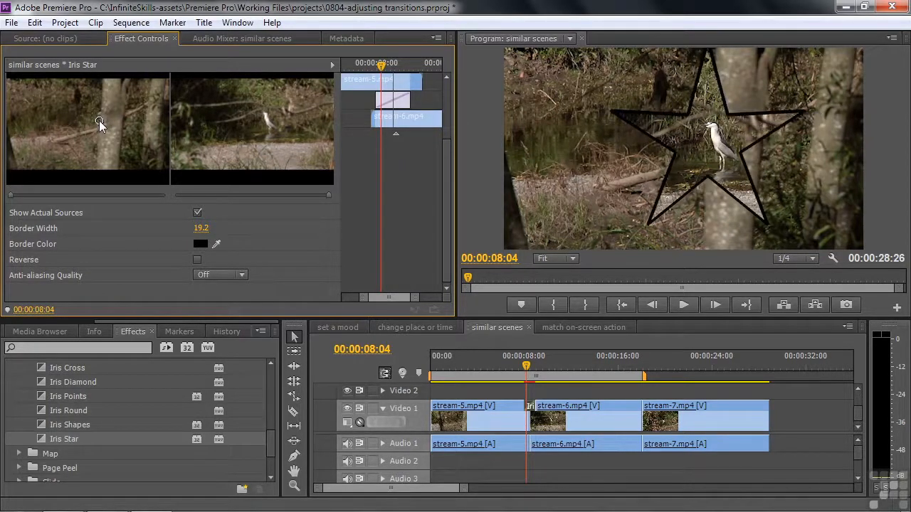
{"action": "left_click", "coordinate": [526, 370]}
{"action": "left_click_drag", "start_coordinate": [526, 369], "coordinate": [523, 369]}
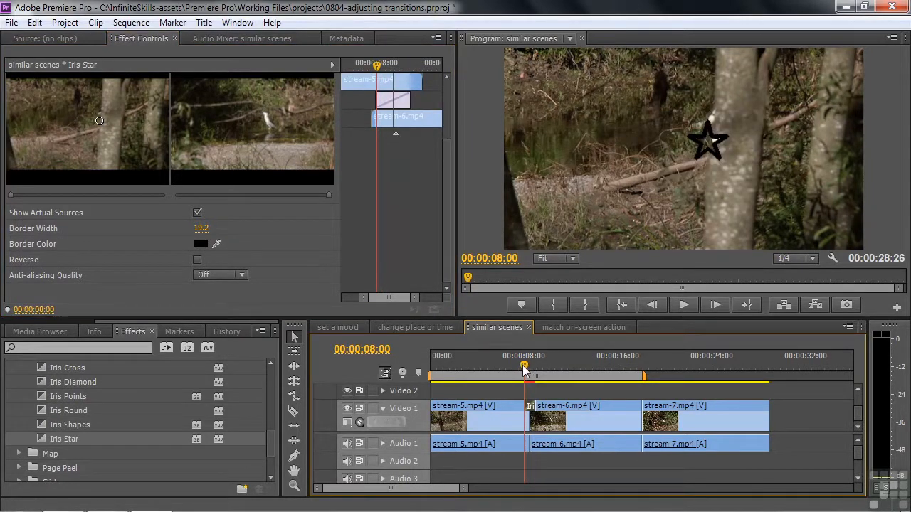
{"action": "key", "text": "Right"}
{"action": "key", "text": "Right"}
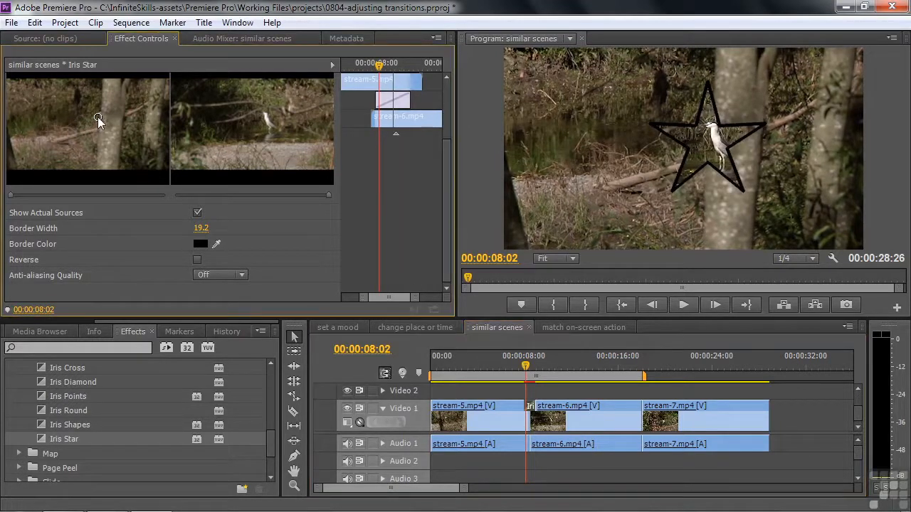
{"action": "left_click_drag", "start_coordinate": [99, 116], "coordinate": [100, 115]}
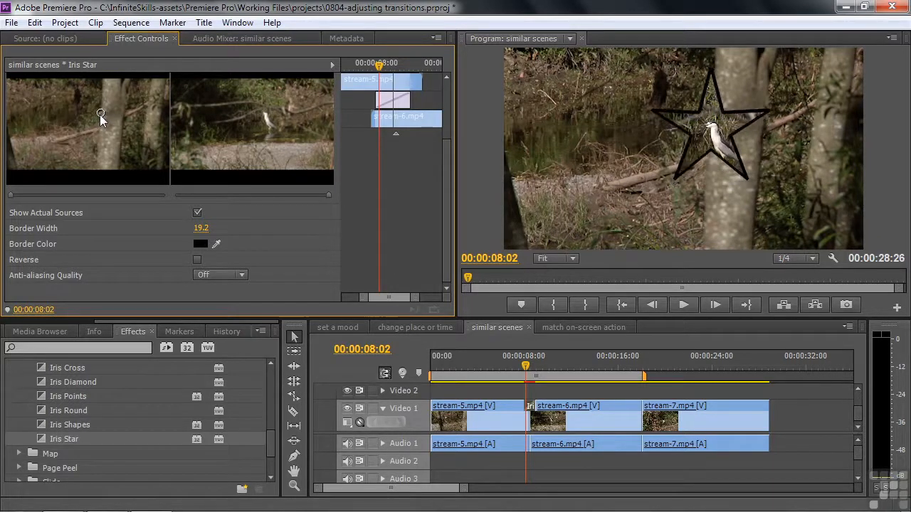
- Play the sequence from just before the Iris Star transition to preview the centered star
{"action": "left_click", "coordinate": [520, 375]}
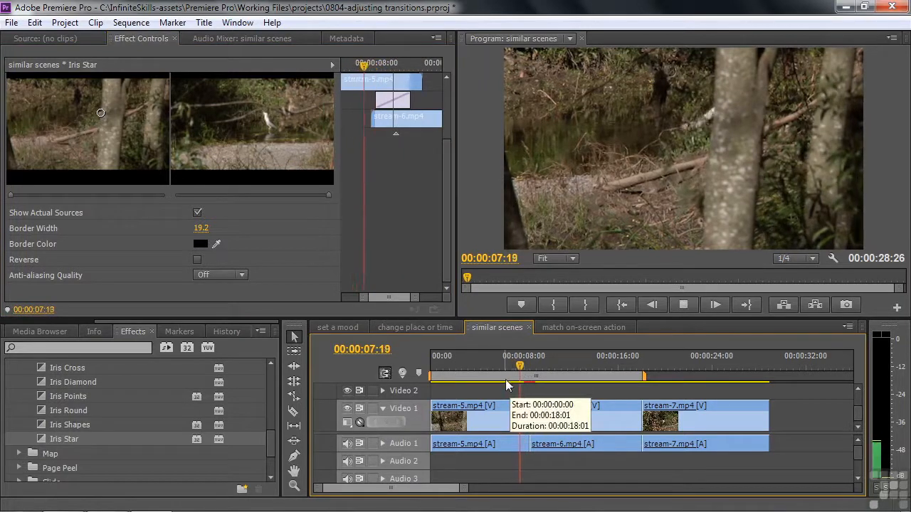
{"action": "key", "text": "space"}
{"action": "key", "text": "space"}
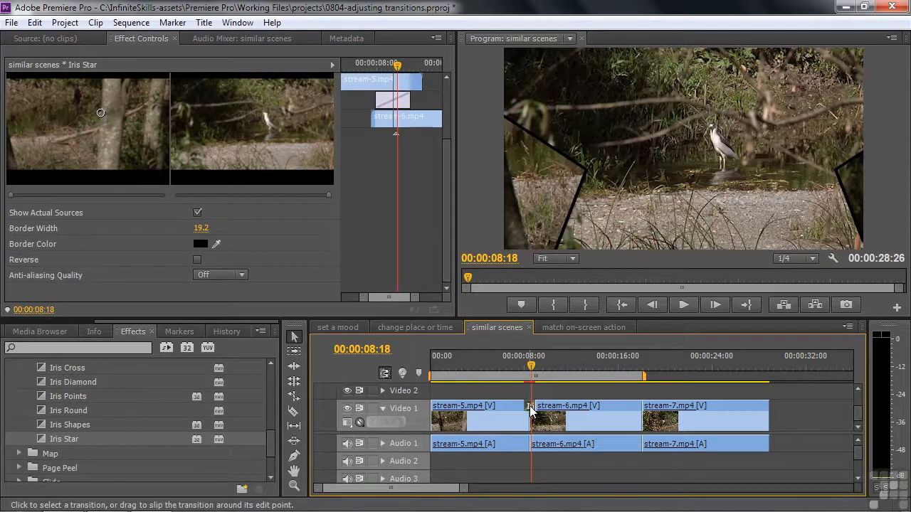
- Extend both edges of the Iris Star transition in the timeline to a duration of 00:00:01:15 and play it back
{"action": "key", "text": "equal"}
{"action": "key", "text": "equal"}
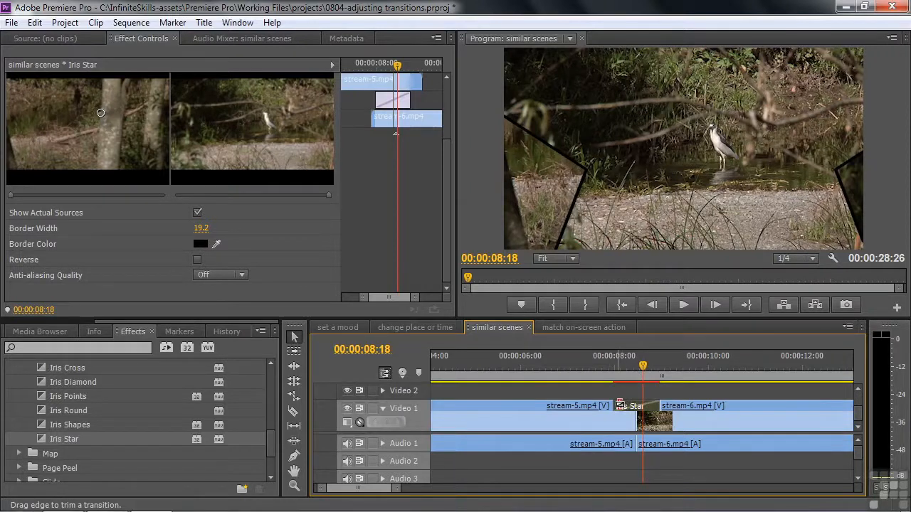
{"action": "left_click_drag", "start_coordinate": [616, 405], "coordinate": [589, 406]}
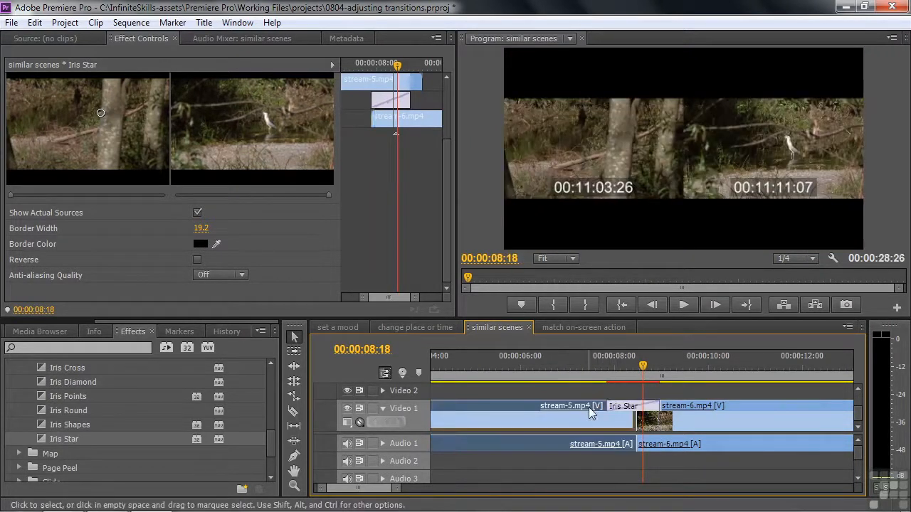
{"action": "left_click_drag", "start_coordinate": [656, 405], "coordinate": [704, 405]}
{"action": "left_click_drag", "start_coordinate": [611, 405], "coordinate": [567, 412]}
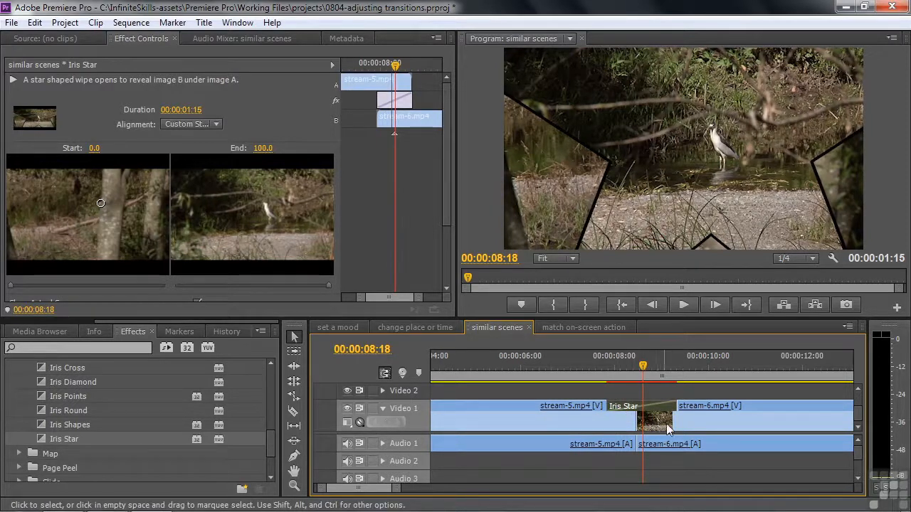
{"action": "left_click_drag", "start_coordinate": [676, 406], "coordinate": [689, 407]}
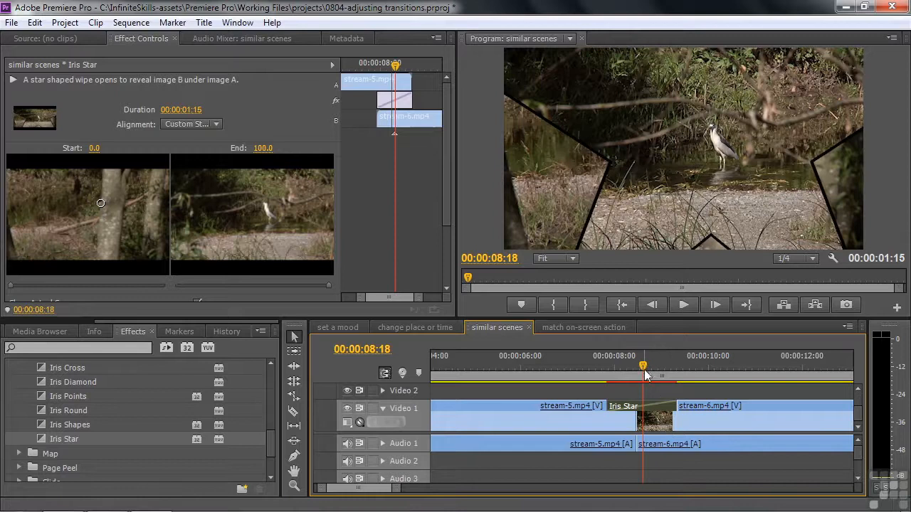
{"action": "left_click_drag", "start_coordinate": [643, 370], "coordinate": [595, 379]}
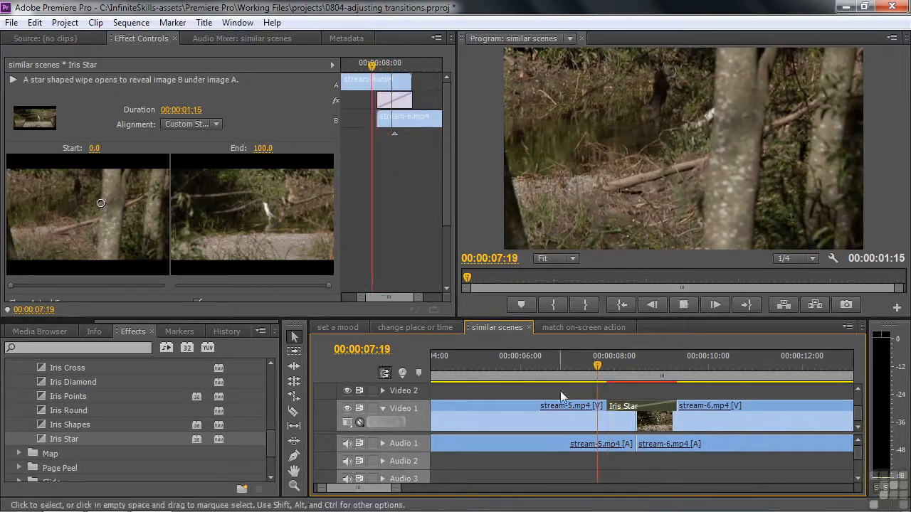
{"action": "key", "text": "space"}
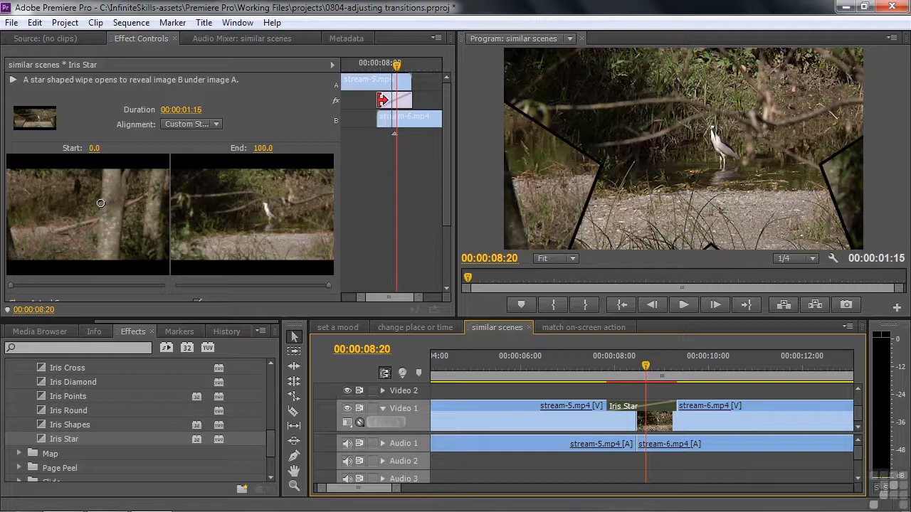
- Lengthen the Iris Star transition past the available media to a duration of 00:00:04:00 and play it through from 00:00:06:02
{"action": "left_click_drag", "start_coordinate": [383, 100], "coordinate": [351, 100]}
{"action": "left_click_drag", "start_coordinate": [411, 100], "coordinate": [442, 104]}
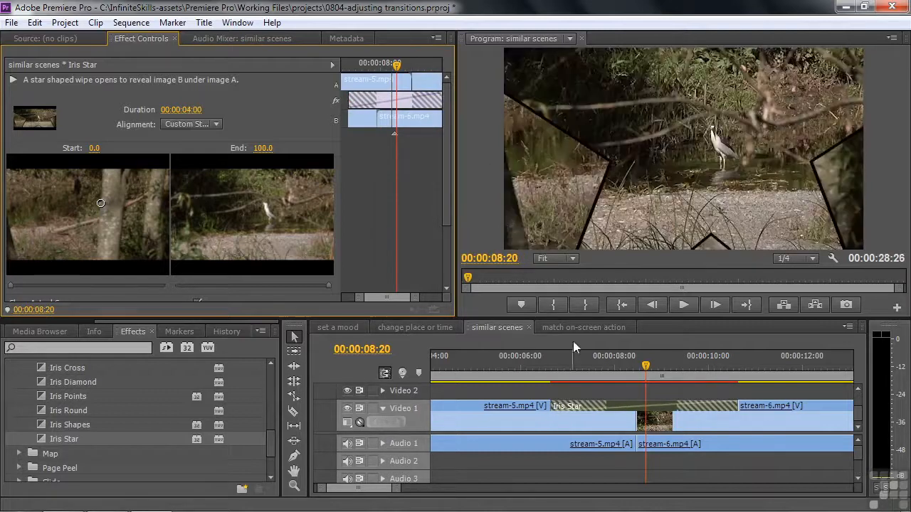
{"action": "left_click_drag", "start_coordinate": [646, 367], "coordinate": [524, 368]}
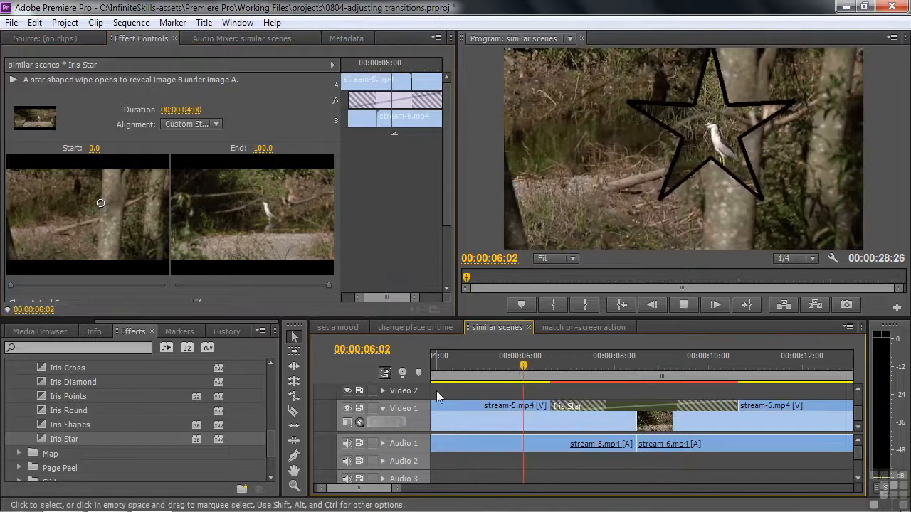
{"action": "key", "text": "space"}
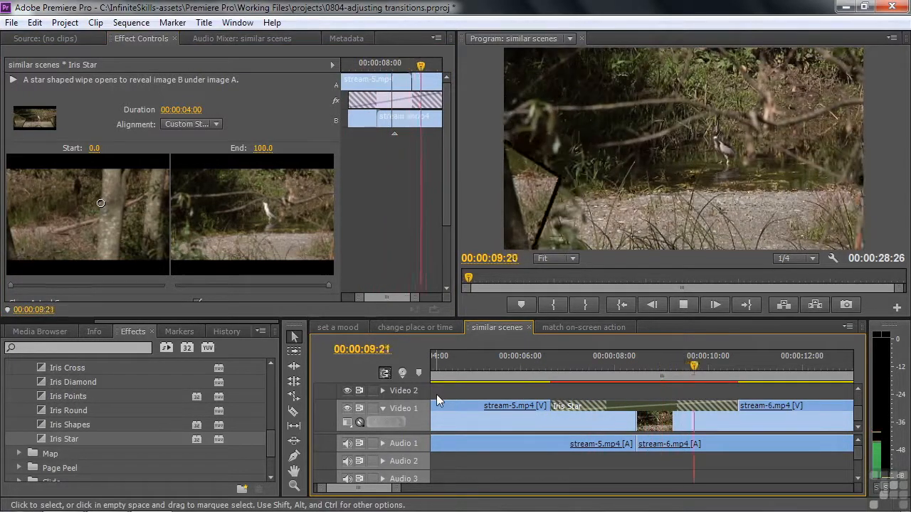
{"action": "key", "text": "space"}
- Replay the lengthened Iris Star transition from several points, pausing to examine the motion in its striped and unstriped portions
{"action": "left_click_drag", "start_coordinate": [636, 374], "coordinate": [527, 378]}
{"action": "key", "text": "space"}
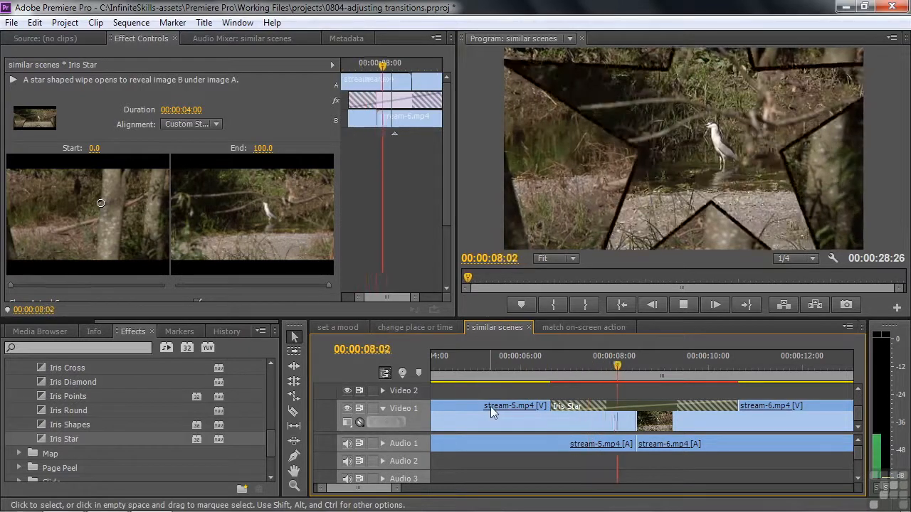
{"action": "key", "text": "space"}
{"action": "left_click_drag", "start_coordinate": [636, 372], "coordinate": [608, 376]}
{"action": "key", "text": "space"}
{"action": "key", "text": "space"}
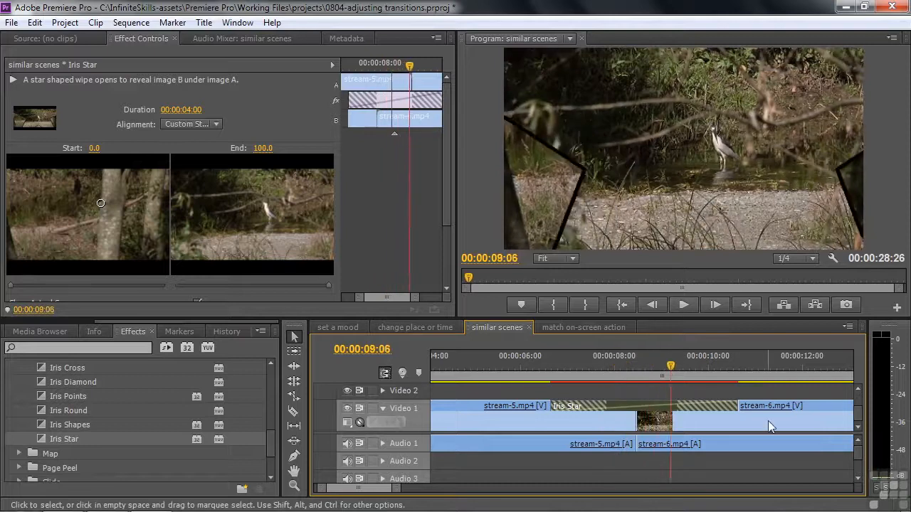
{"action": "left_click_drag", "start_coordinate": [671, 371], "coordinate": [570, 385]}
{"action": "key", "text": "space"}
{"action": "key", "text": "space"}
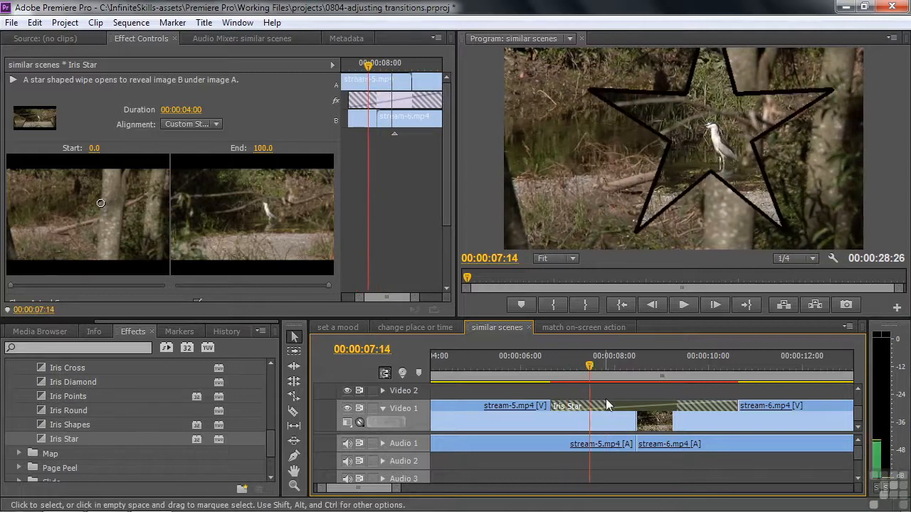
{"action": "key", "text": "space"}
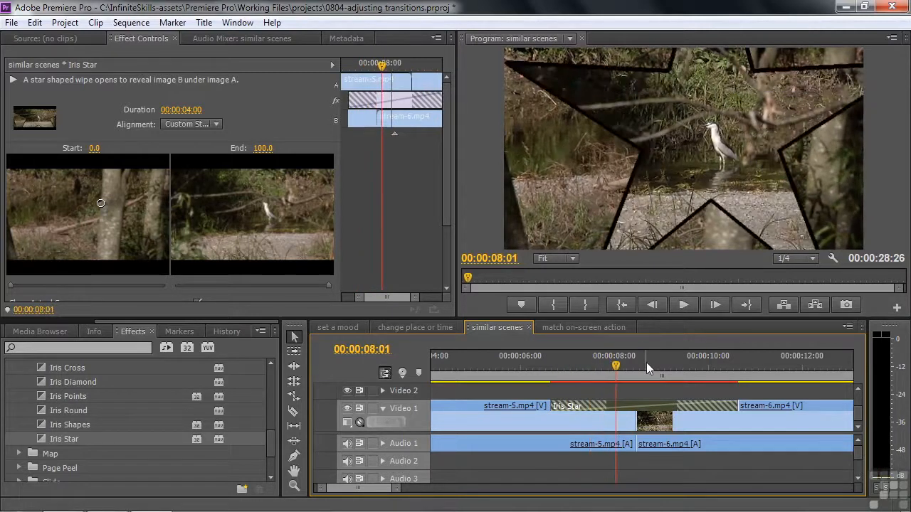
{"action": "key", "text": "space"}
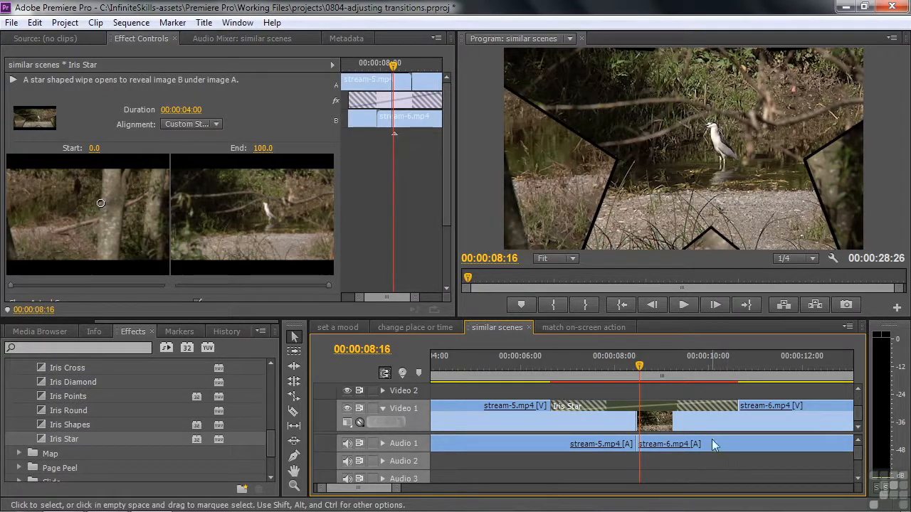
- Scrub from 00:00:08:00 to 00:00:09:13 to inspect where the Iris Star transition enters its second striped portion
{"action": "left_click_drag", "start_coordinate": [645, 367], "coordinate": [615, 372]}
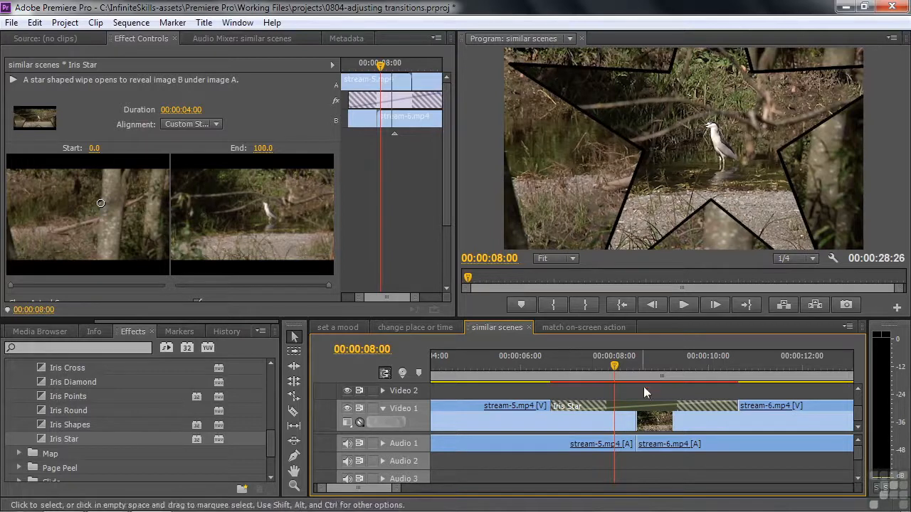
{"action": "left_click", "coordinate": [619, 367]}
{"action": "left_click_drag", "start_coordinate": [621, 367], "coordinate": [638, 367]}
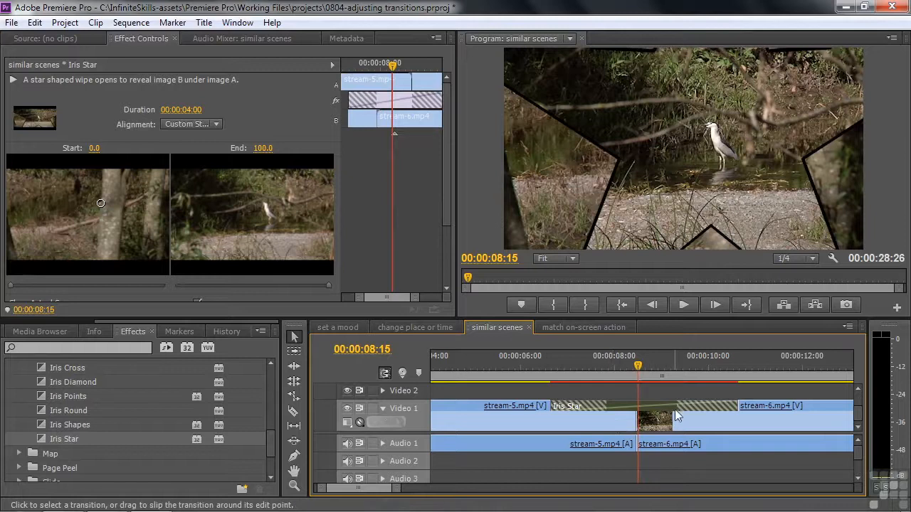
{"action": "left_click_drag", "start_coordinate": [638, 367], "coordinate": [681, 370]}
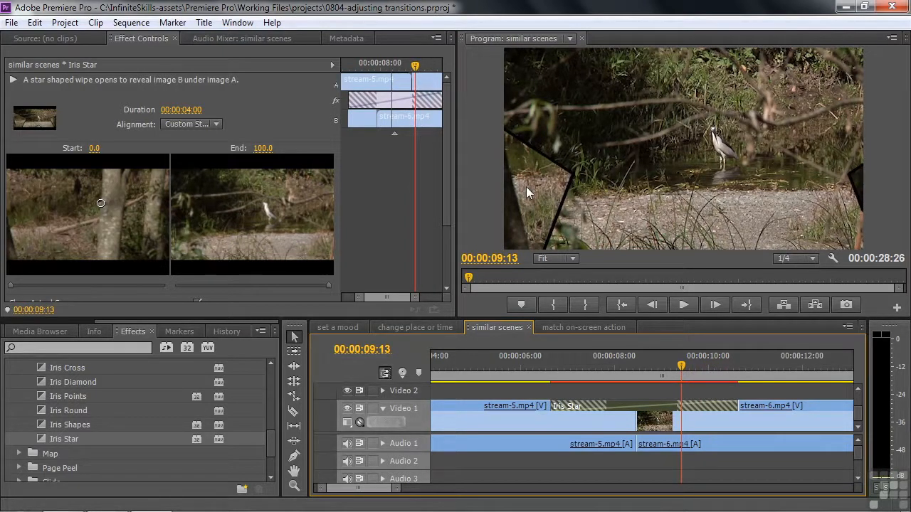
- Play from 00:00:06:15, pausing once in the first striped portion, to compare the motion of both clips during the transition
{"action": "left_click_drag", "start_coordinate": [686, 366], "coordinate": [547, 373]}
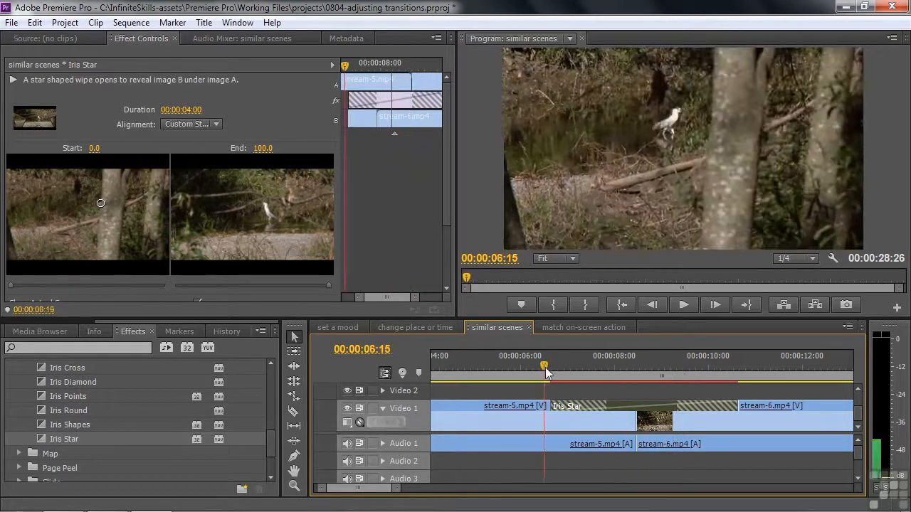
{"action": "key", "text": "space"}
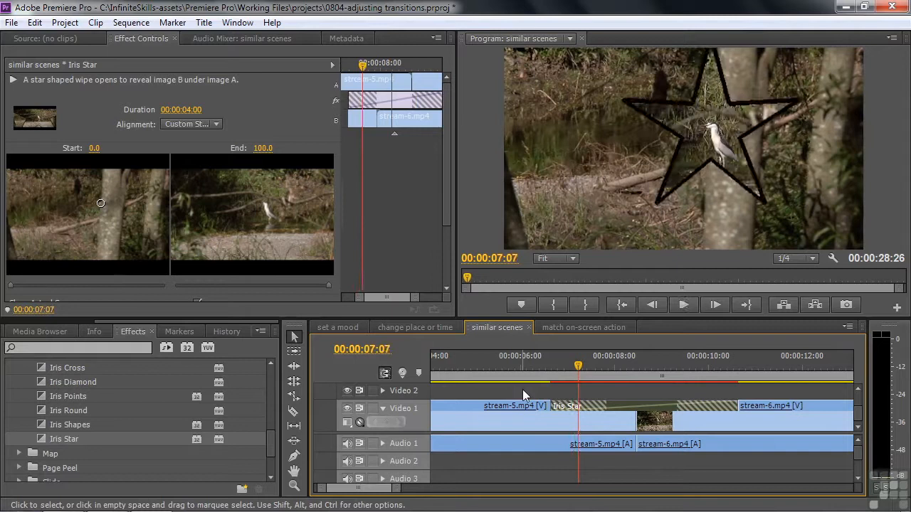
{"action": "key", "text": "space"}
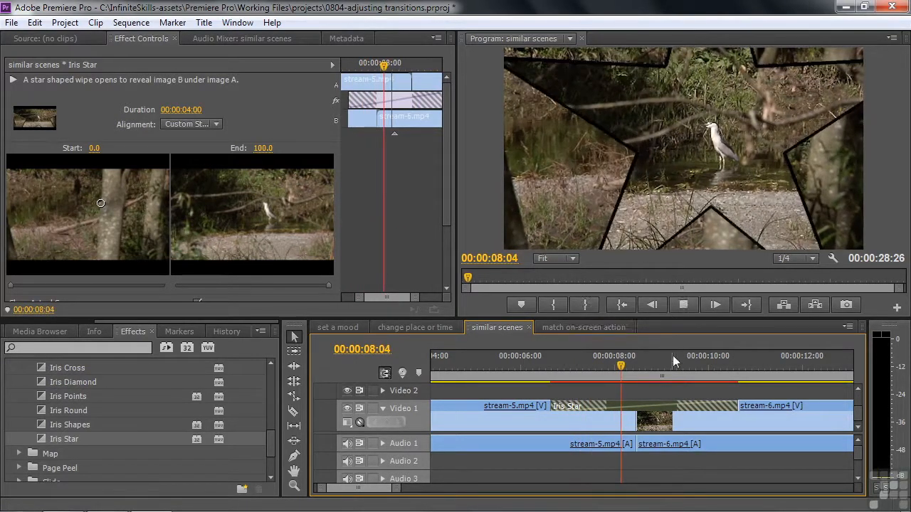
{"action": "key", "text": "space"}
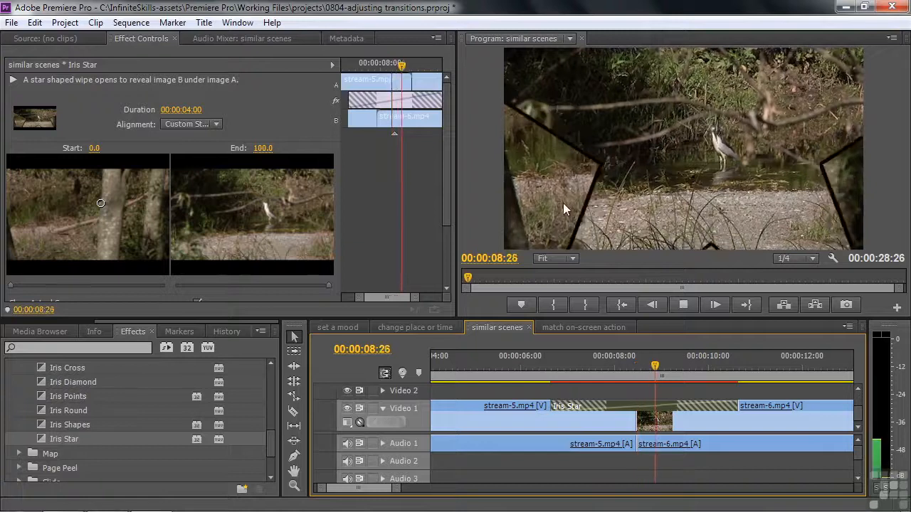
- Play on from 00:00:08:26 through the end of the Iris Star transition, pausing to compare the clips' motion
{"action": "key", "text": "space"}
{"action": "key", "text": "space"}
{"action": "key", "text": "space"}
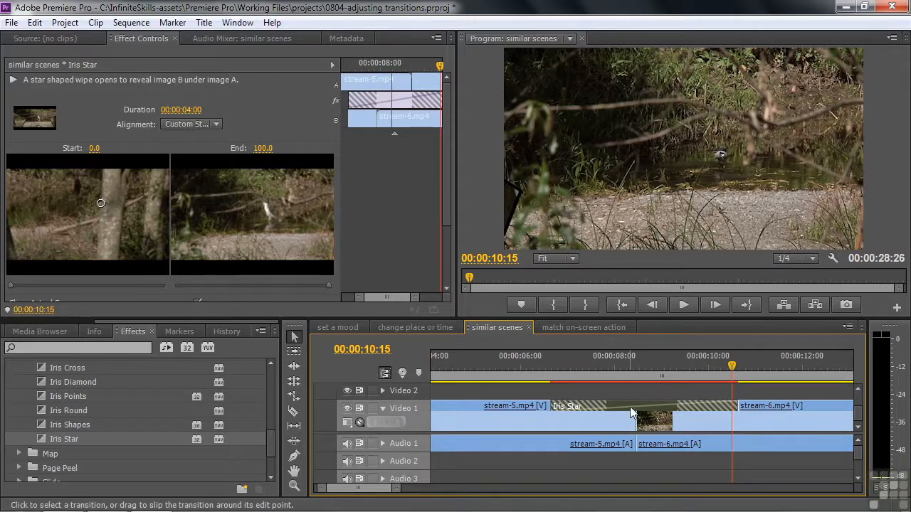
- Remove the Iris Star transition and ripple-extend the end of stream-5.mp4 and the start of stream-6.mp4 to their media limits
{"action": "key", "text": "Delete"}
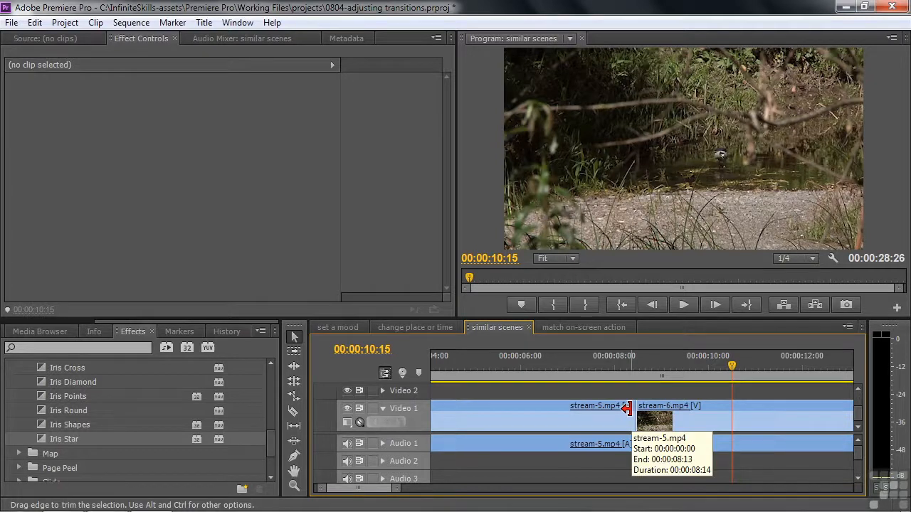
{"action": "left_click_drag", "start_coordinate": [626, 407], "coordinate": [814, 418]}
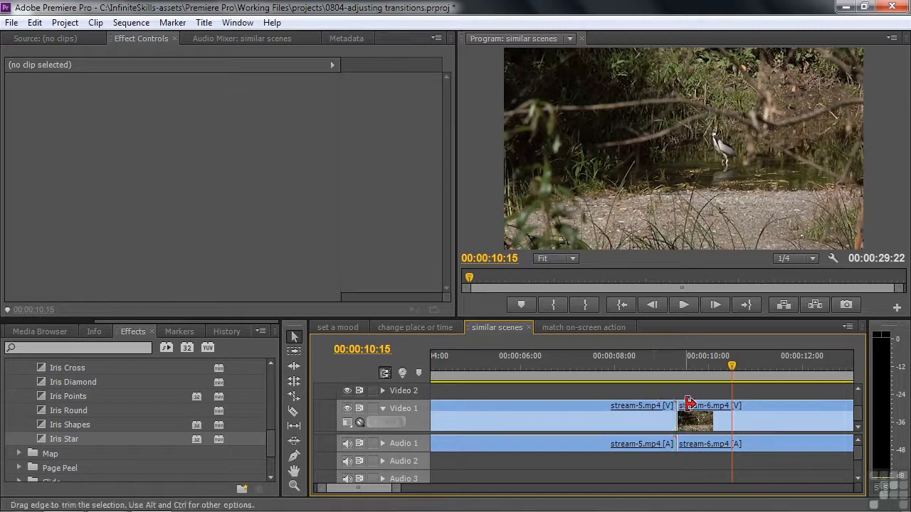
{"action": "left_click_drag", "start_coordinate": [688, 405], "coordinate": [601, 411]}
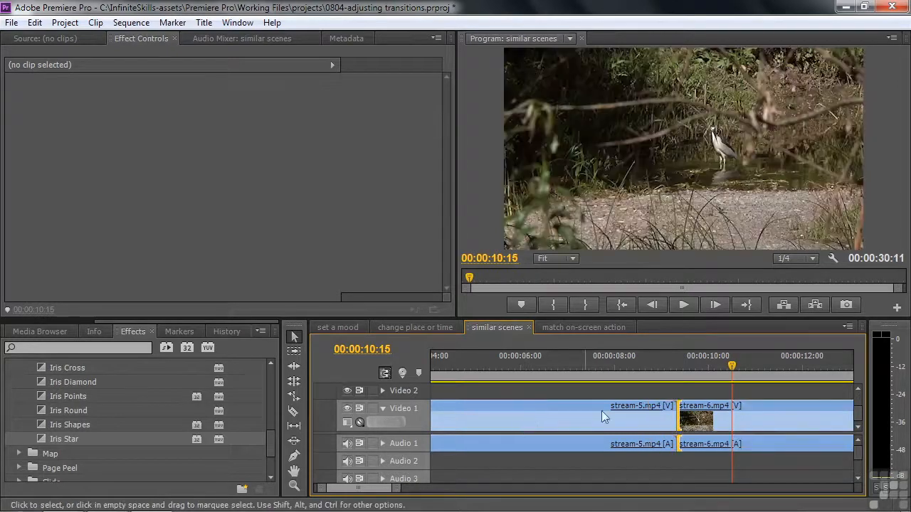
{"action": "left_click", "coordinate": [626, 389]}
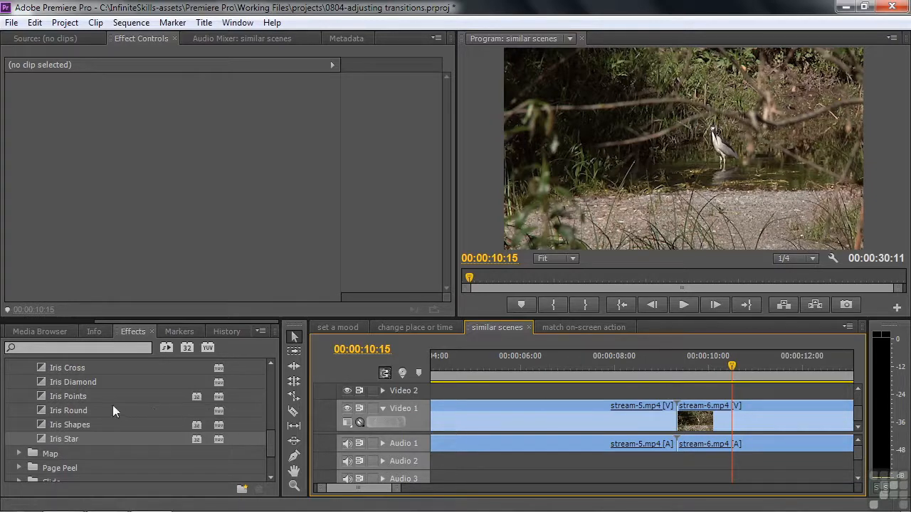
- Try Iris Diamond at the cut between stream-5.mp4 and stream-6.mp4, accept repeated frames, play it through and remove it
{"action": "left_click_drag", "start_coordinate": [44, 383], "coordinate": [681, 415]}
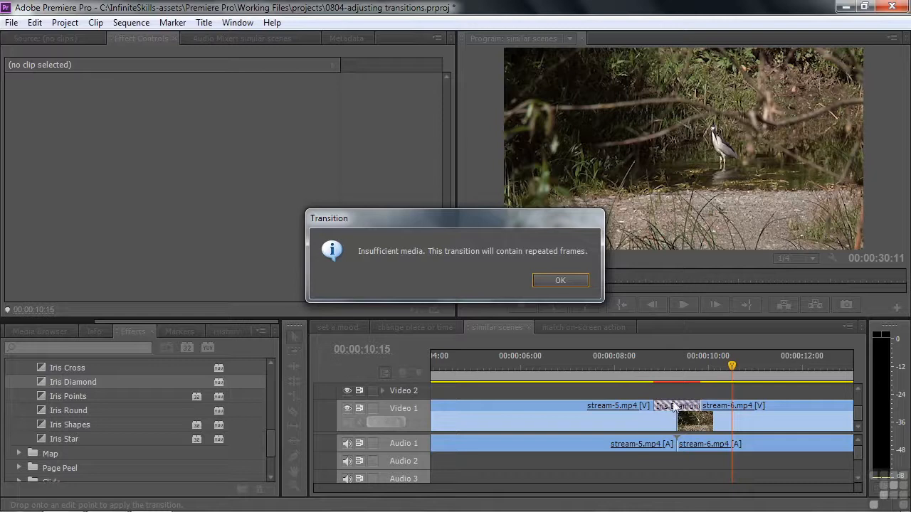
{"action": "left_click", "coordinate": [559, 282]}
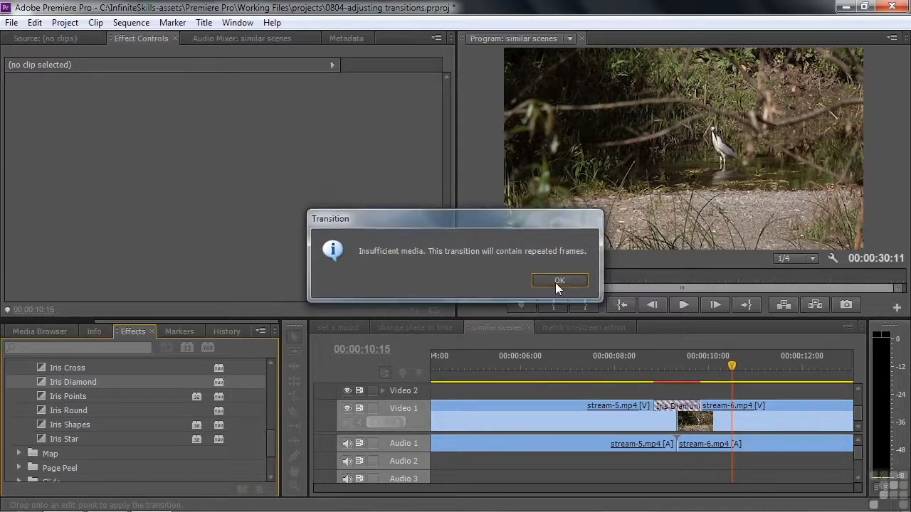
{"action": "left_click", "coordinate": [675, 411]}
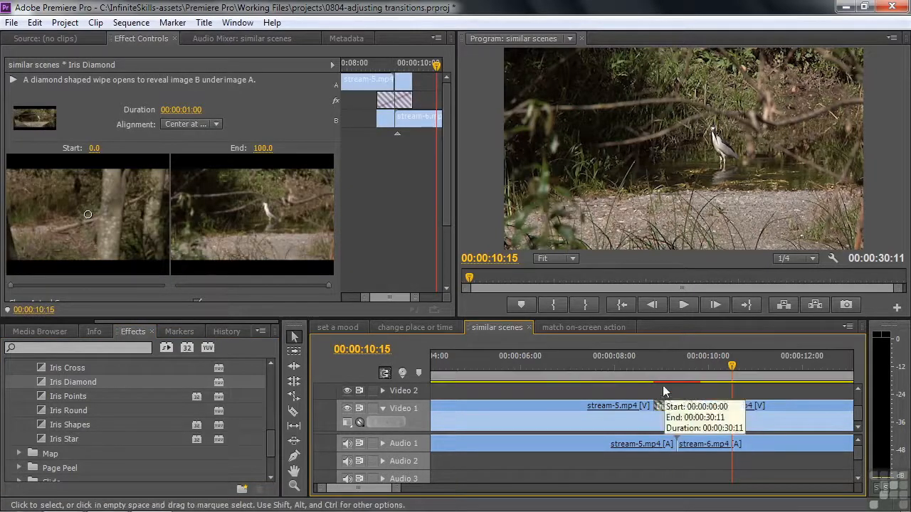
{"action": "left_click_drag", "start_coordinate": [732, 367], "coordinate": [593, 375]}
{"action": "key", "text": "space"}
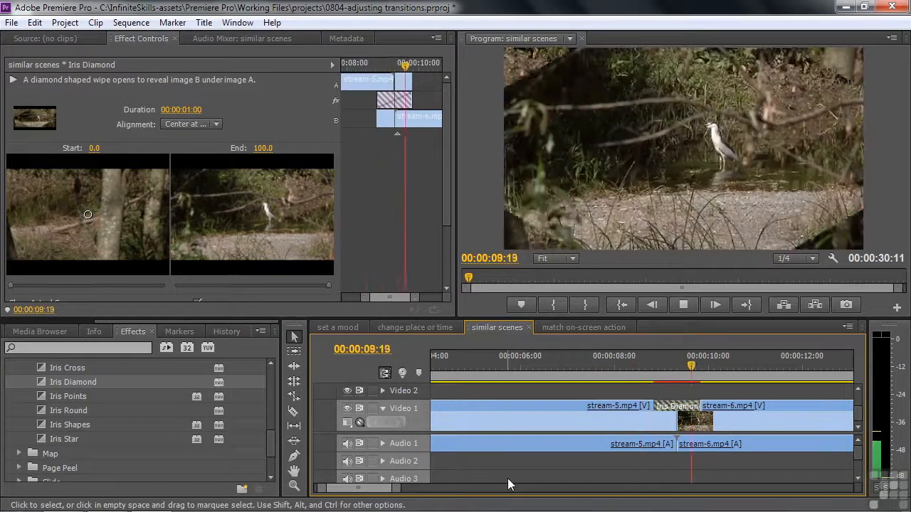
{"action": "key", "text": "space"}
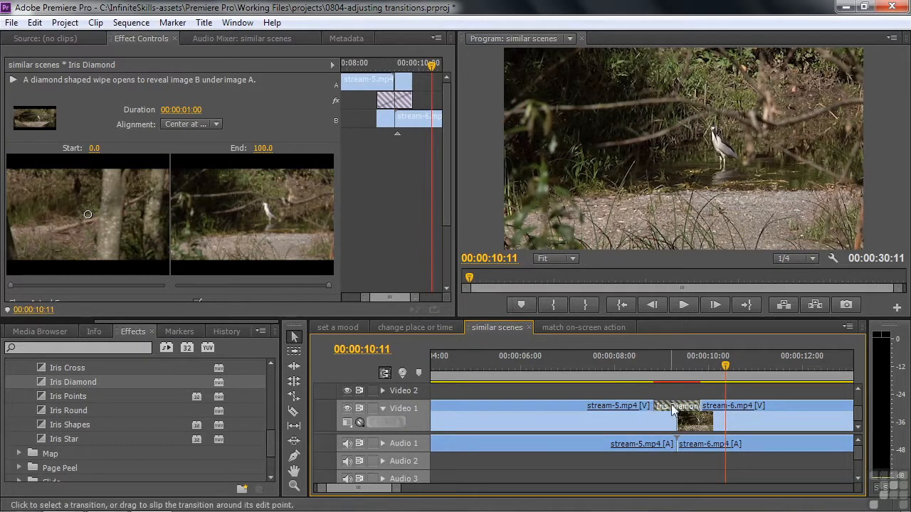
{"action": "key", "text": "Delete"}
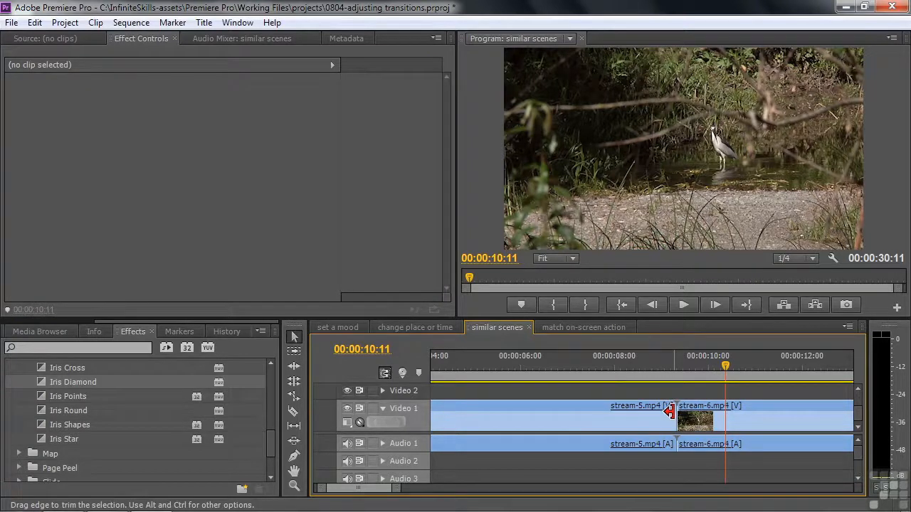
- Ripple-trim about 00:00:01:08 off the end of stream-5.mp4 and apply Stretch Over at the start of stream-6.mp4
{"action": "left_click", "coordinate": [661, 411]}
{"action": "left_click_drag", "start_coordinate": [661, 411], "coordinate": [616, 412]}
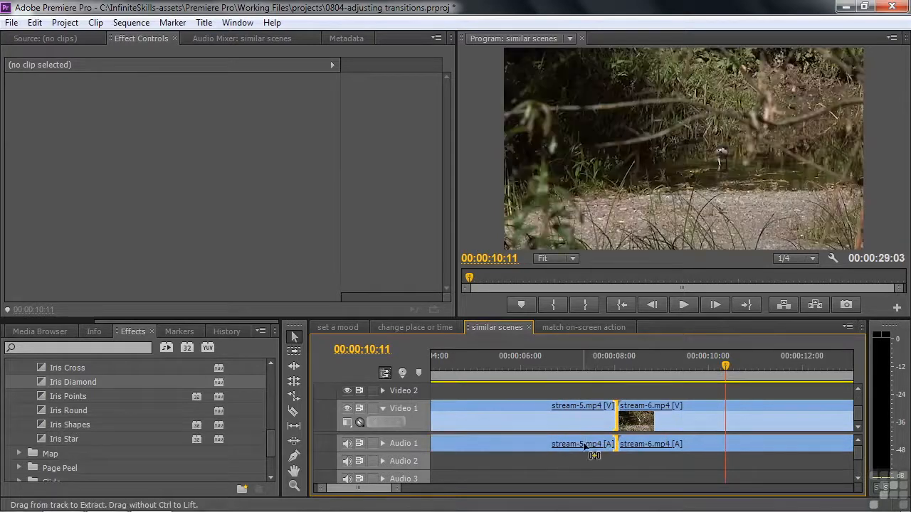
{"action": "left_click_drag", "start_coordinate": [272, 441], "coordinate": [270, 468]}
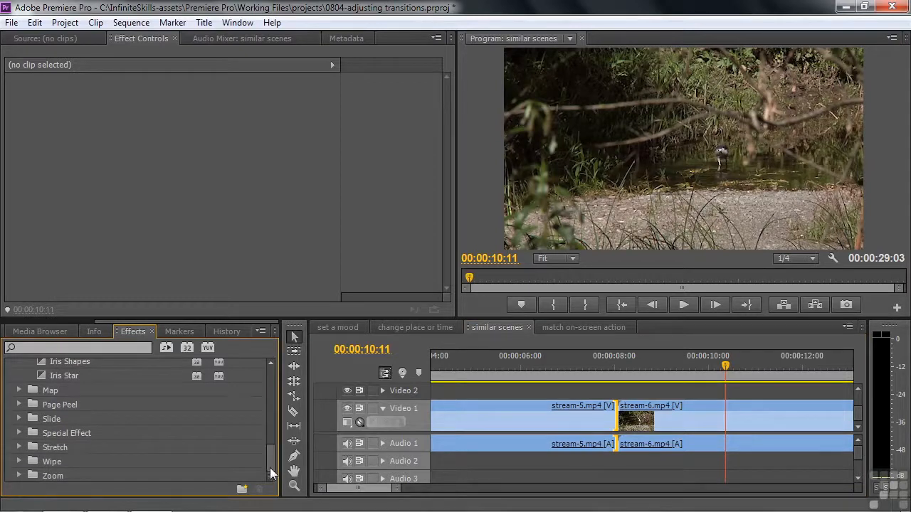
{"action": "left_click", "coordinate": [18, 447]}
{"action": "scroll", "coordinate": [263, 444], "scroll_direction": "down", "scroll_amount": 2}
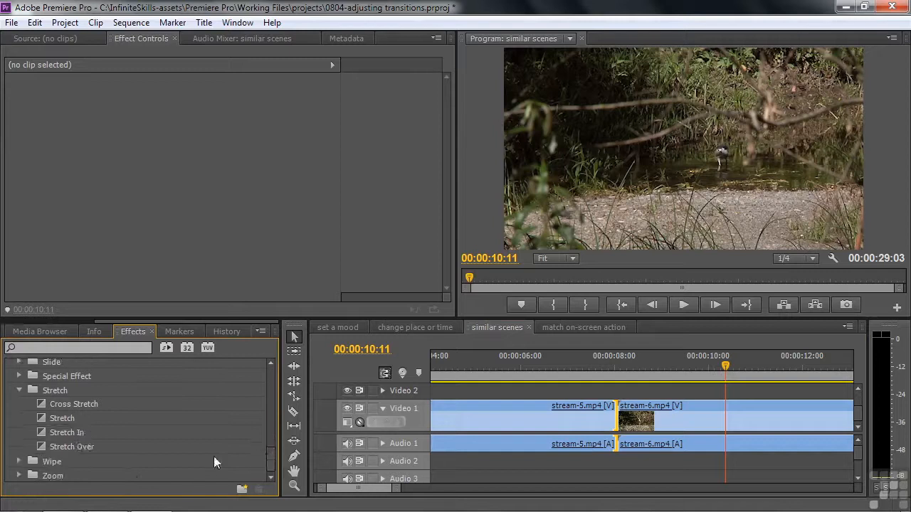
{"action": "left_click_drag", "start_coordinate": [45, 445], "coordinate": [514, 405]}
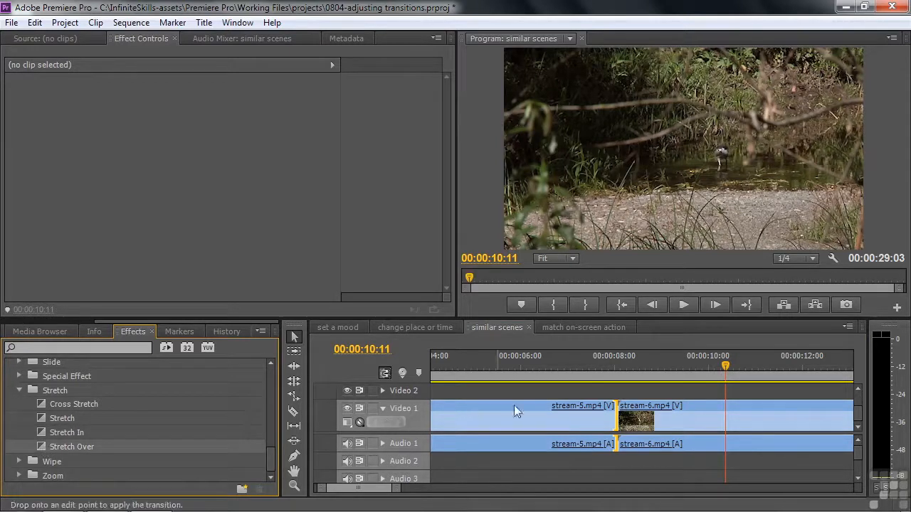
{"action": "mouse_move", "coordinate": [614, 404]}
{"action": "left_mouse_down"}
{"action": "mouse_move", "coordinate": [620, 416]}
{"action": "mouse_move", "coordinate": [572, 410]}
{"action": "mouse_move", "coordinate": [631, 409]}
{"action": "mouse_move", "coordinate": [573, 407]}
{"action": "mouse_move", "coordinate": [633, 417]}
{"action": "mouse_move", "coordinate": [628, 407]}
{"action": "left_mouse_up"}
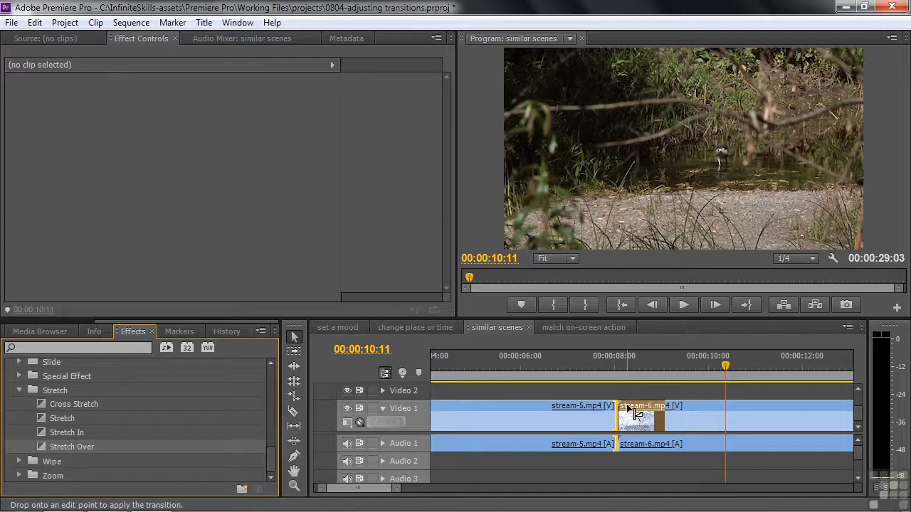
{"action": "left_click_drag", "start_coordinate": [628, 406], "coordinate": [628, 407]}
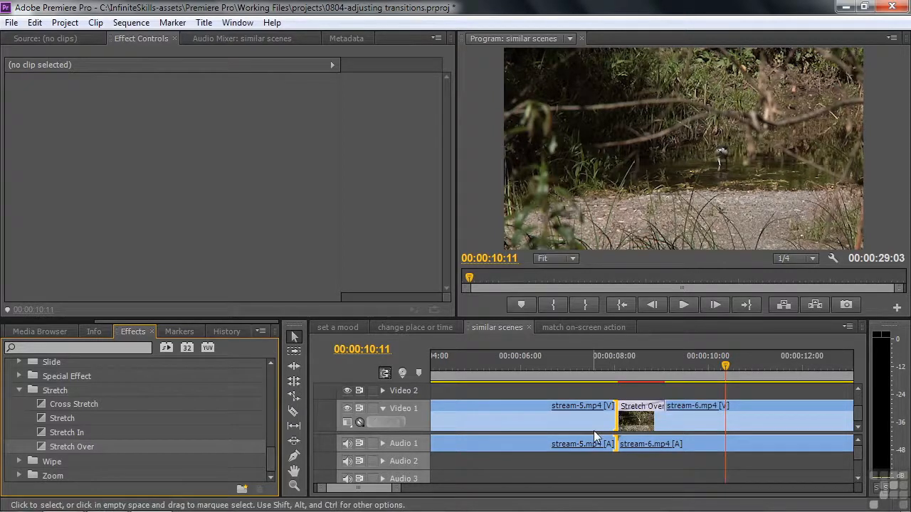
- Play through the Stretch Over transition, then centre it on the cut and check its striped portion at 00:00:07:24
{"action": "left_click", "coordinate": [607, 377]}
{"action": "key", "text": "space"}
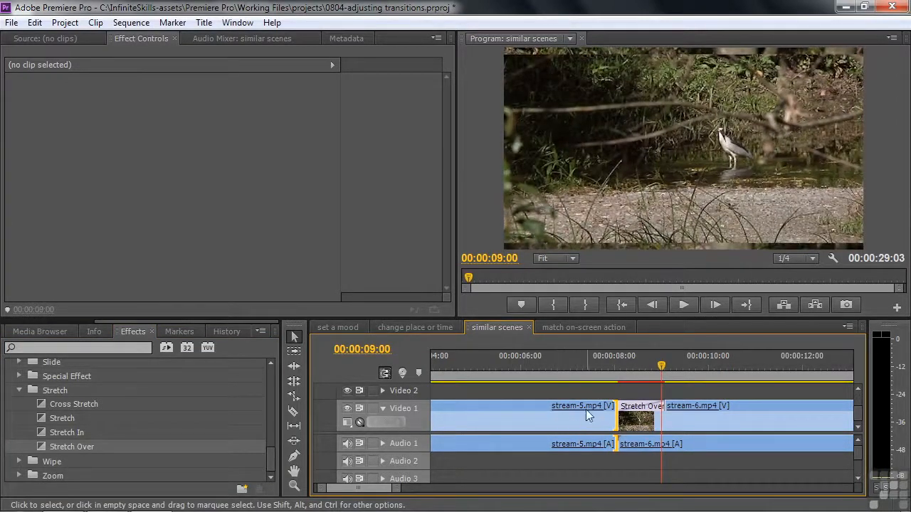
{"action": "left_click", "coordinate": [638, 408]}
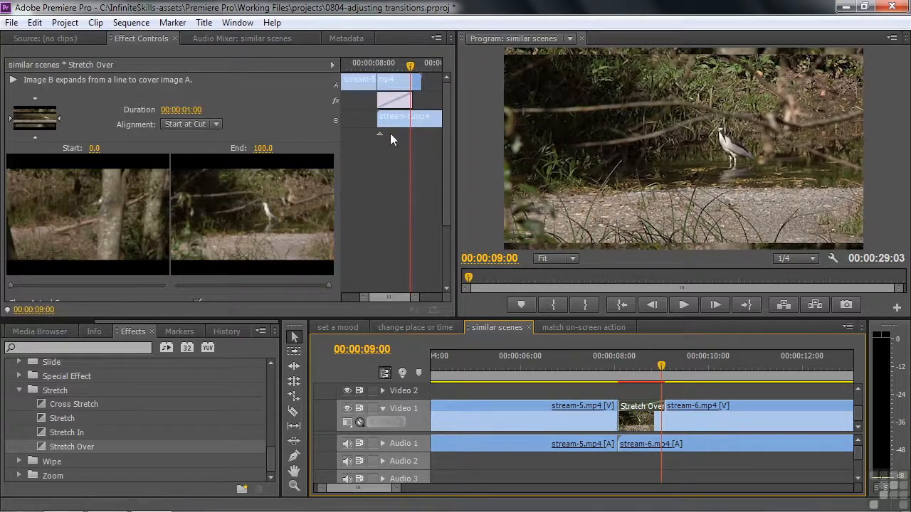
{"action": "left_click_drag", "start_coordinate": [391, 101], "coordinate": [375, 100]}
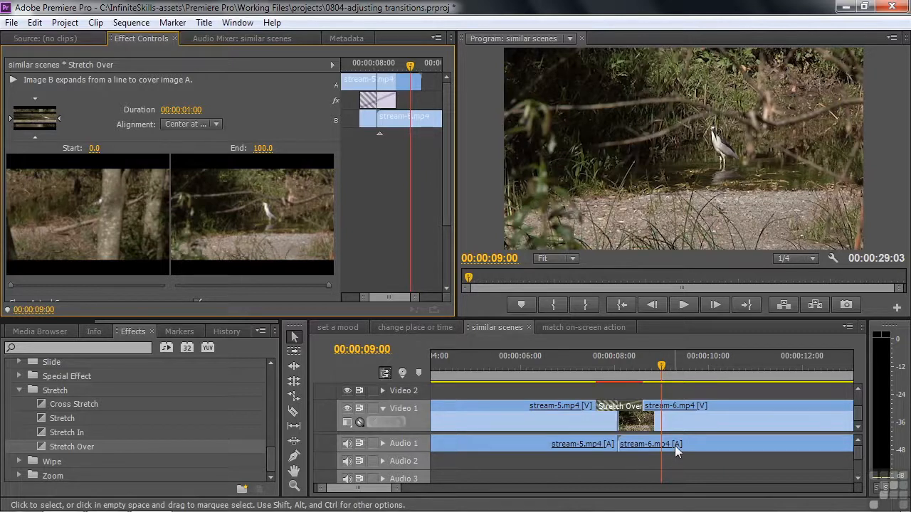
{"action": "left_click_drag", "start_coordinate": [661, 367], "coordinate": [605, 375]}
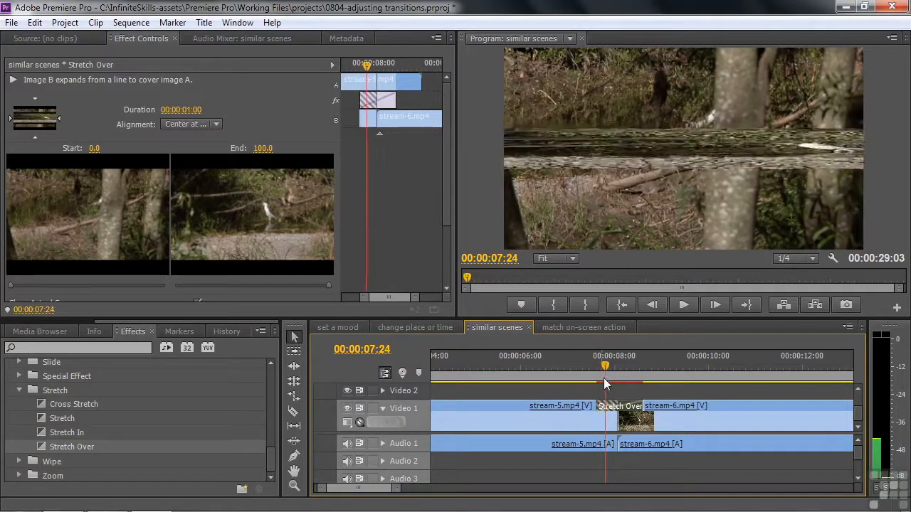
- Extend the start of the Stretch Over transition to a duration of 00:00:02:25 and play it through twice
{"action": "left_click_drag", "start_coordinate": [596, 408], "coordinate": [516, 404]}
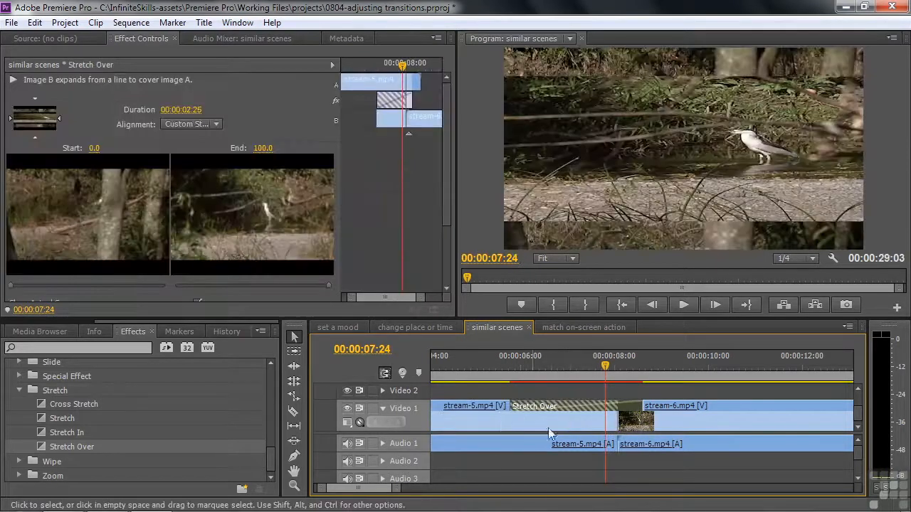
{"action": "left_click_drag", "start_coordinate": [606, 369], "coordinate": [495, 387]}
{"action": "key", "text": "space"}
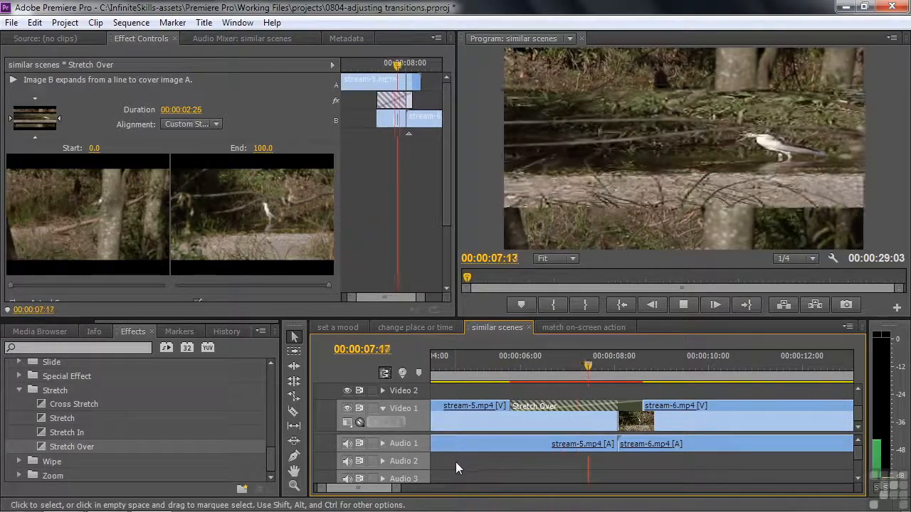
{"action": "key", "text": "space"}
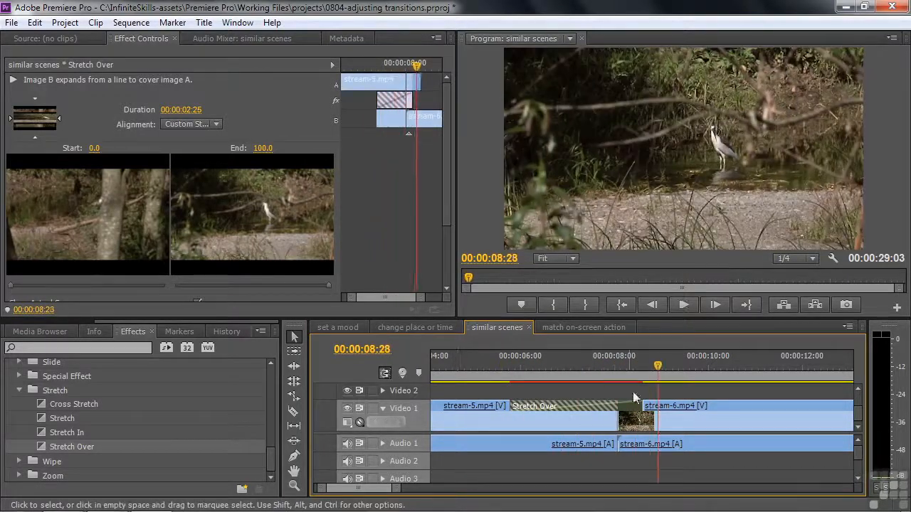
{"action": "left_click_drag", "start_coordinate": [658, 367], "coordinate": [550, 396]}
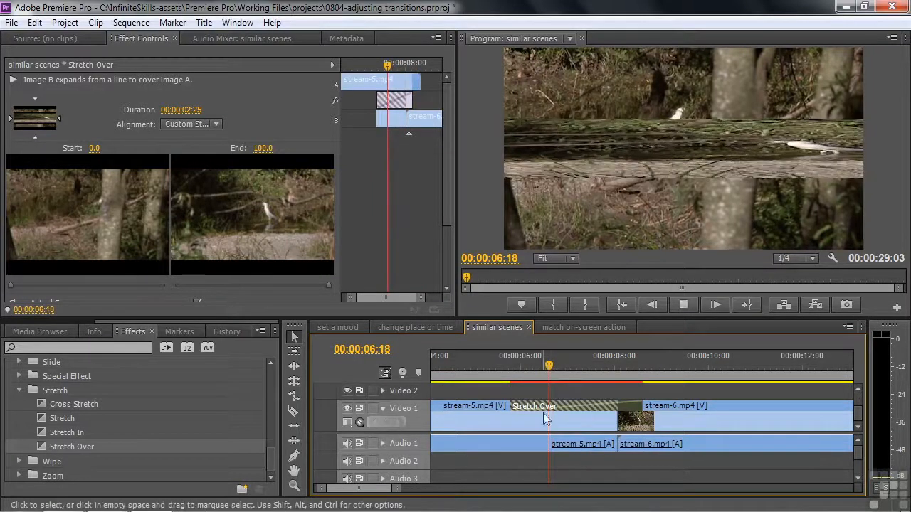
{"action": "key", "text": "space"}
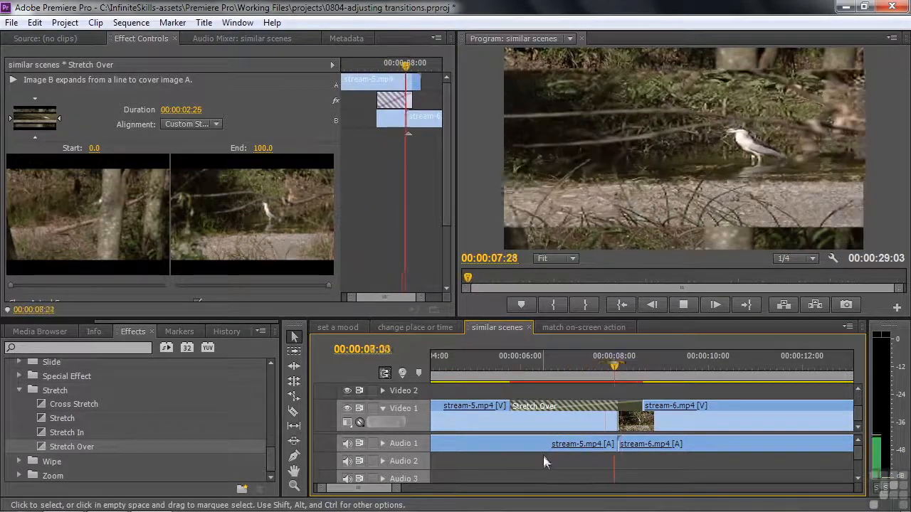
{"action": "key", "text": "space"}
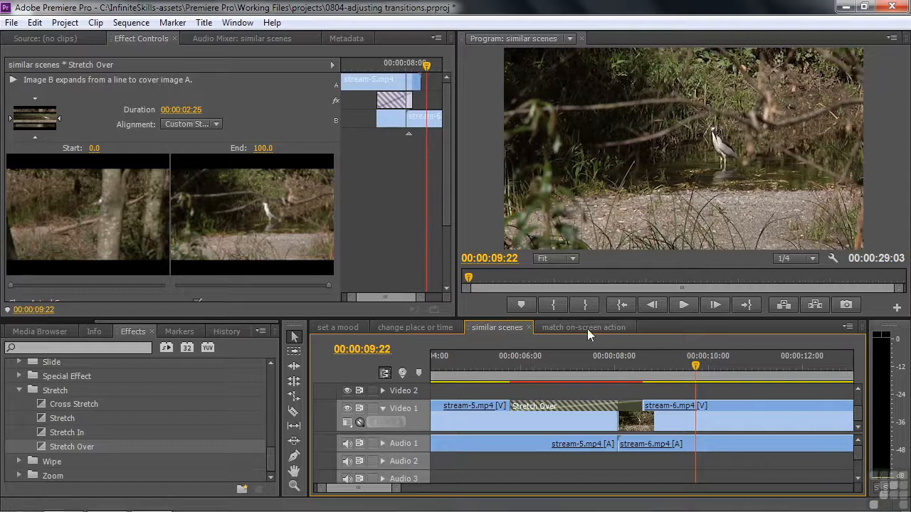
- Switch to the "match on-screen action" sequence and play bike-riding-1.mp4 up to just before the cut
{"action": "left_click", "coordinate": [565, 327]}
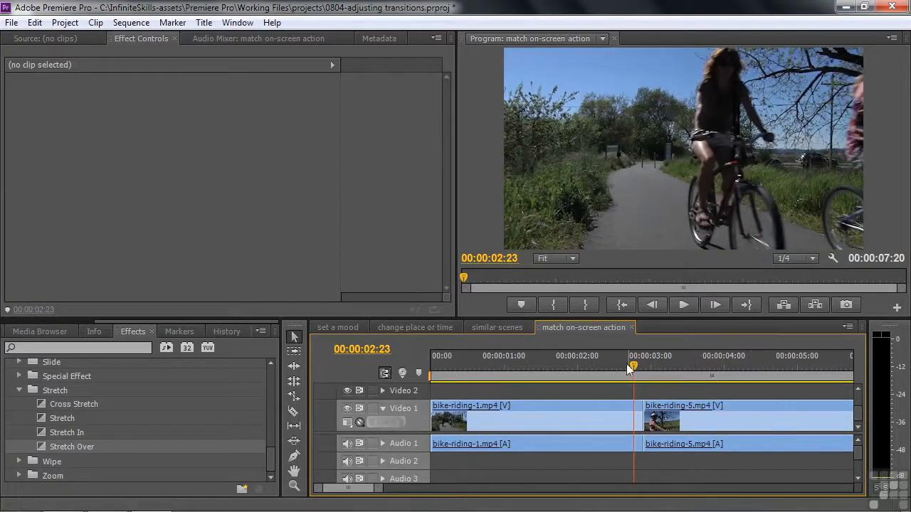
{"action": "left_click_drag", "start_coordinate": [631, 368], "coordinate": [569, 395]}
{"action": "key", "text": "space"}
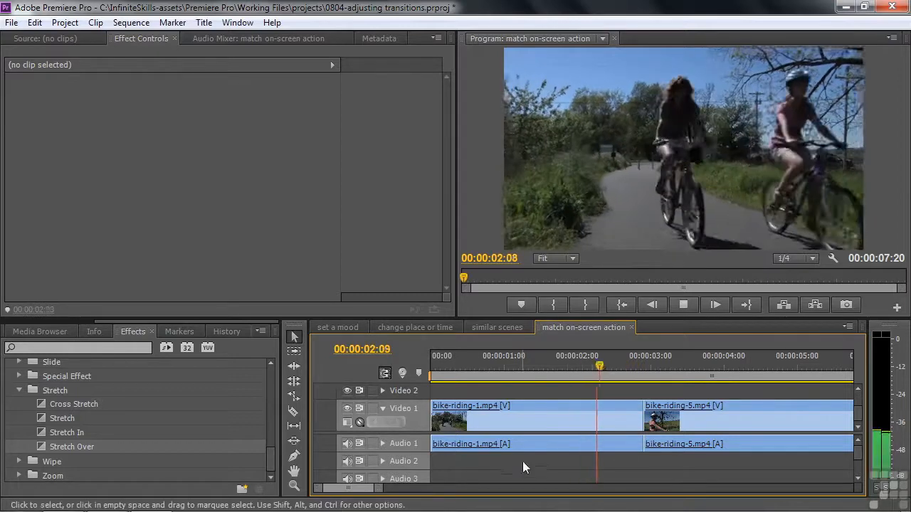
{"action": "key", "text": "space"}
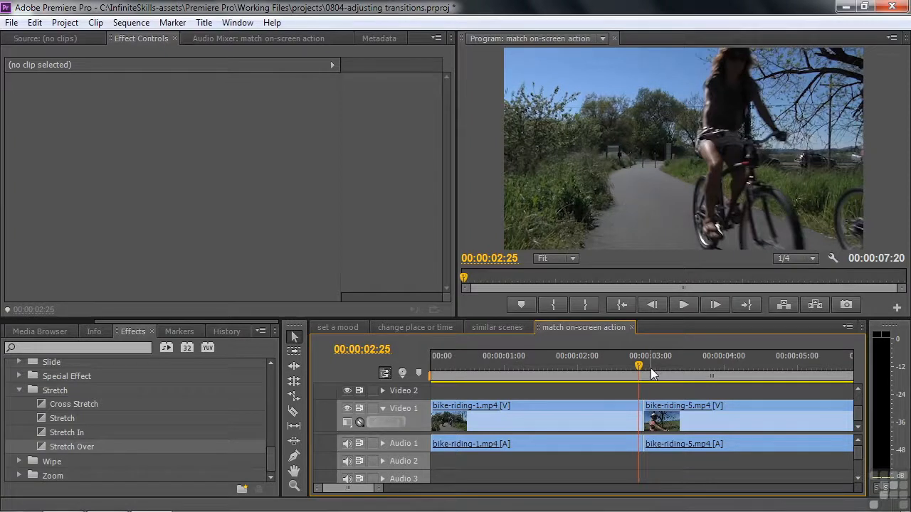
- Apply the Wipe transition at the cut between bike-riding-1.mp4 and bike-riding-5.mp4 and preview it at 00:00:02:21
{"action": "left_click", "coordinate": [19, 390]}
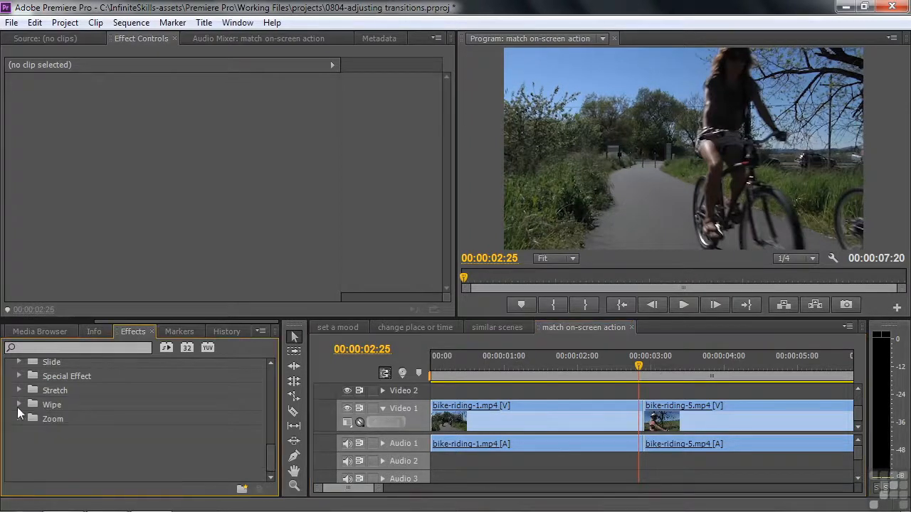
{"action": "left_click", "coordinate": [18, 404]}
{"action": "left_click_drag", "start_coordinate": [268, 420], "coordinate": [187, 462]}
{"action": "left_click_drag", "start_coordinate": [40, 453], "coordinate": [646, 413]}
{"action": "left_click_drag", "start_coordinate": [637, 361], "coordinate": [589, 366]}
{"action": "left_click_drag", "start_coordinate": [601, 360], "coordinate": [628, 377]}
- Give the Wipe transition a border width of 20.6 and a dark green border color sampled from the grass, previewing at 00:00:02:20
{"action": "left_click", "coordinate": [645, 413]}
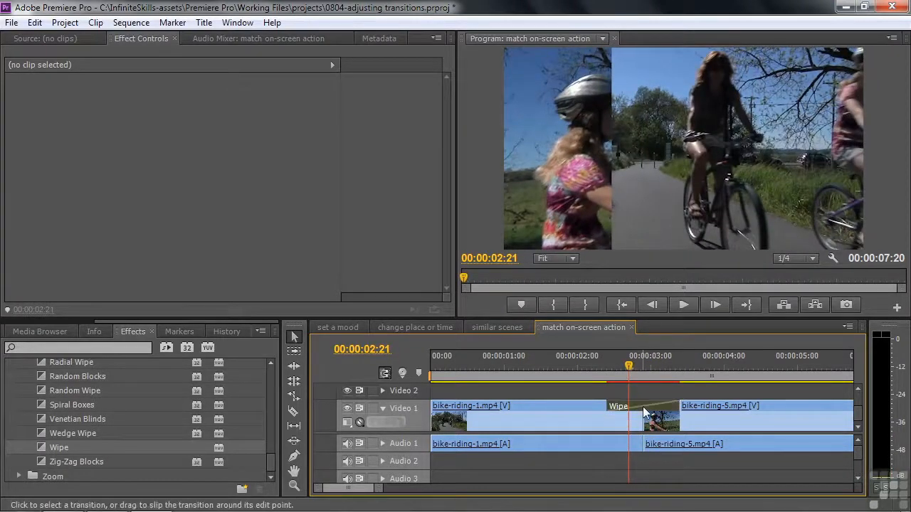
{"action": "left_click_drag", "start_coordinate": [441, 190], "coordinate": [434, 290]}
{"action": "left_click_drag", "start_coordinate": [209, 230], "coordinate": [199, 232]}
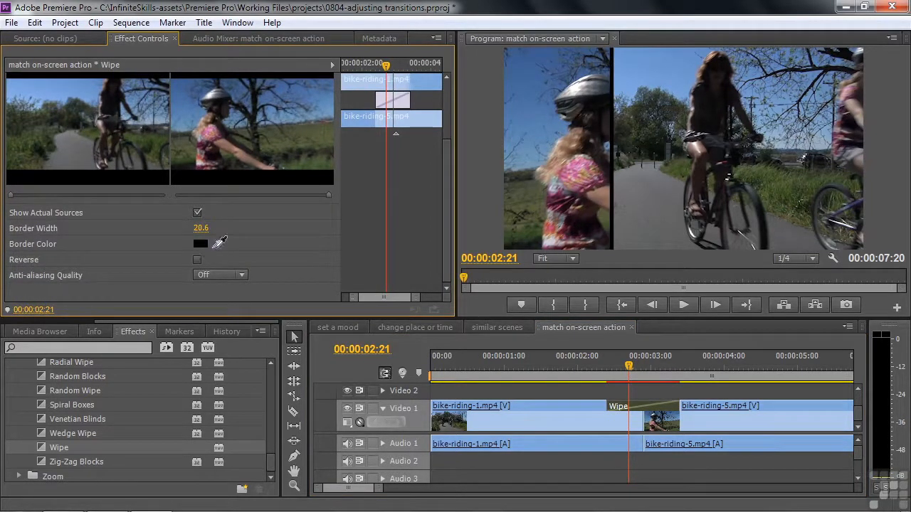
{"action": "left_click", "coordinate": [216, 246]}
{"action": "left_click", "coordinate": [790, 191]}
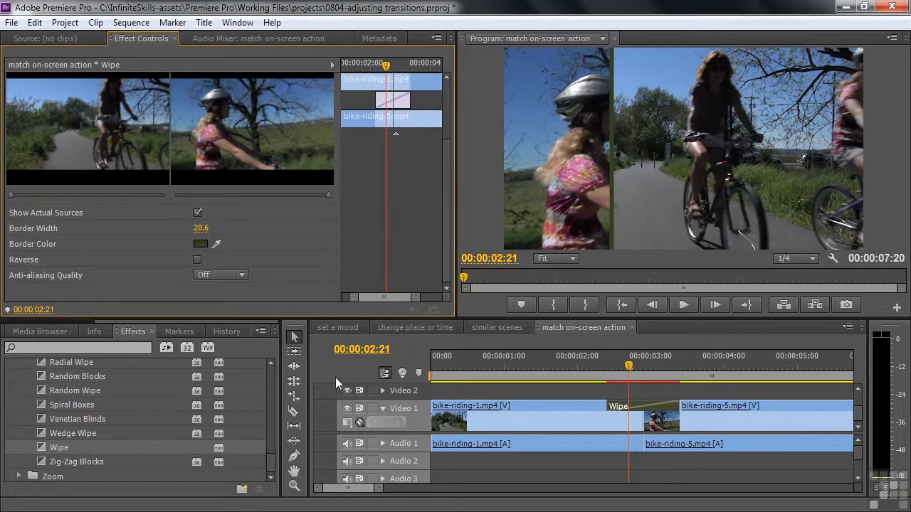
{"action": "mouse_move", "coordinate": [626, 368]}
{"action": "left_mouse_down"}
{"action": "mouse_move", "coordinate": [618, 366]}
{"action": "mouse_move", "coordinate": [627, 366]}
{"action": "left_mouse_up"}
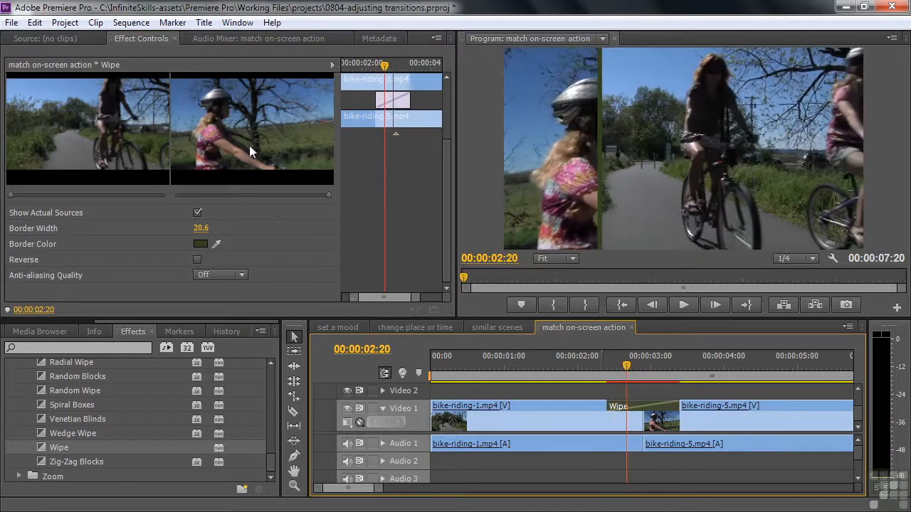
- Change the Wipe transition's direction to run from east to west and preview it at 00:00:02:23
{"action": "scroll", "coordinate": [448, 236], "scroll_direction": "up", "scroll_amount": 3}
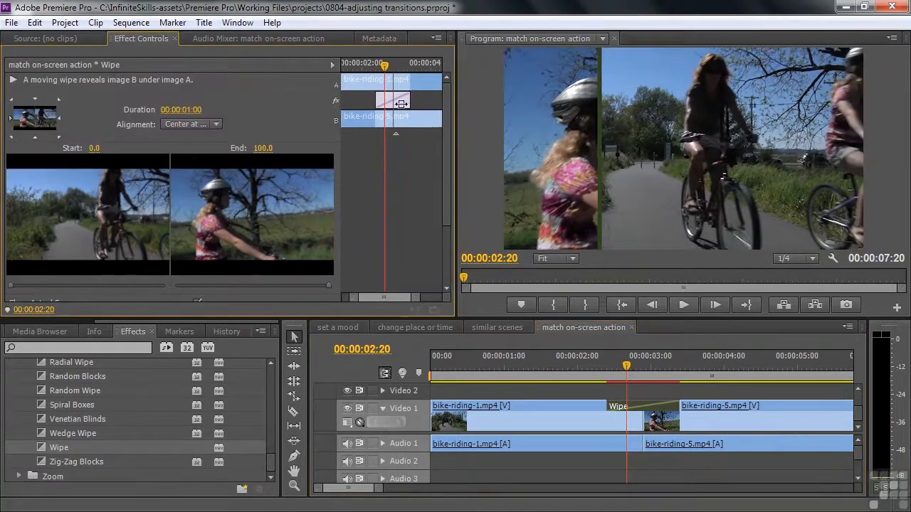
{"action": "left_click", "coordinate": [60, 118]}
{"action": "left_click", "coordinate": [624, 369]}
{"action": "mouse_move", "coordinate": [624, 369]}
{"action": "left_mouse_down"}
{"action": "mouse_move", "coordinate": [611, 371]}
{"action": "mouse_move", "coordinate": [646, 381]}
{"action": "mouse_move", "coordinate": [634, 378]}
{"action": "left_mouse_up"}
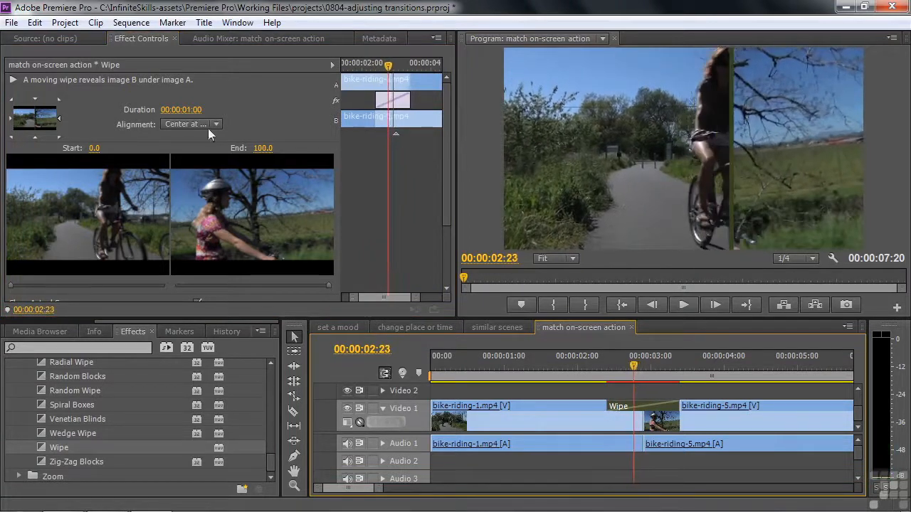
- Try the Northeast to Southwest direction for the Wipe, previewing at 00:00:02:20, and return it to west to east
{"action": "left_click", "coordinate": [59, 98]}
{"action": "mouse_move", "coordinate": [632, 370]}
{"action": "left_mouse_down"}
{"action": "mouse_move", "coordinate": [622, 371]}
{"action": "mouse_move", "coordinate": [655, 377]}
{"action": "mouse_move", "coordinate": [626, 372]}
{"action": "left_mouse_up"}
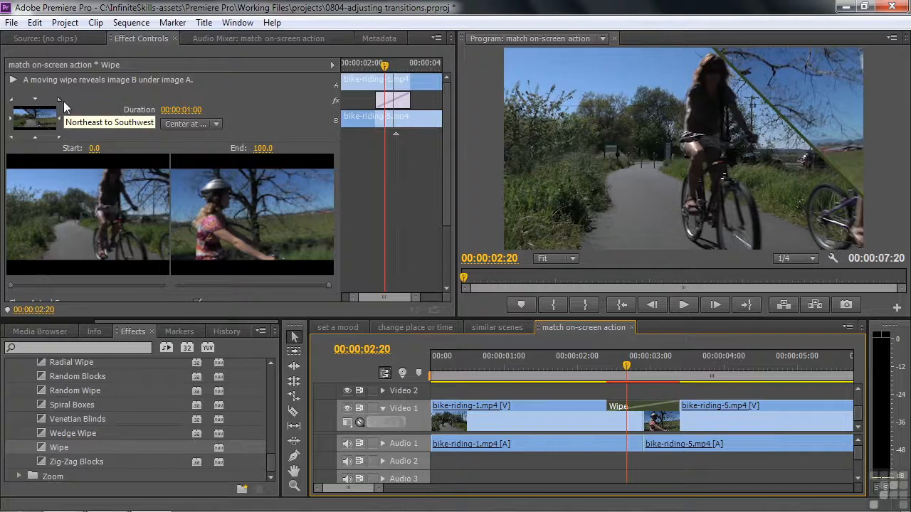
{"action": "left_click", "coordinate": [11, 119]}
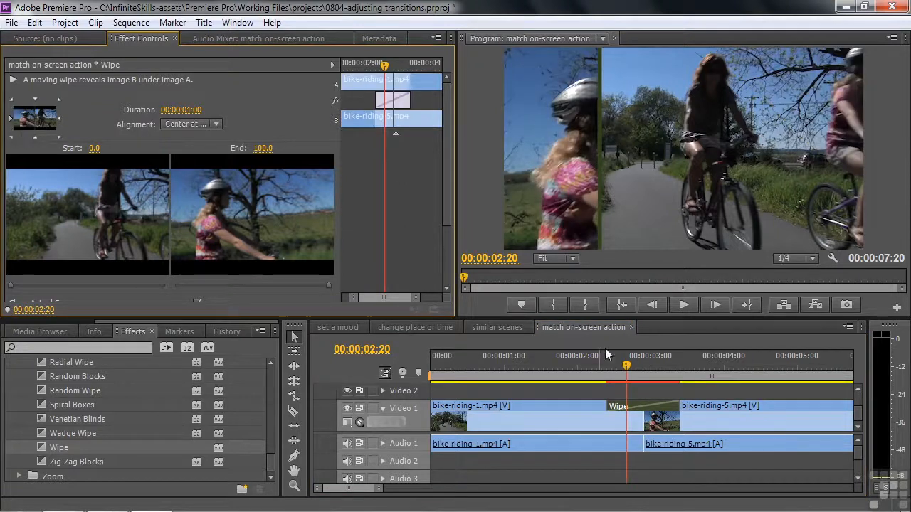
- Extend the start of the Wipe transition earlier to a duration of 00:00:01:20 and play it through
{"action": "left_click_drag", "start_coordinate": [623, 368], "coordinate": [557, 405]}
{"action": "left_click", "coordinate": [555, 371]}
{"action": "key", "text": "space"}
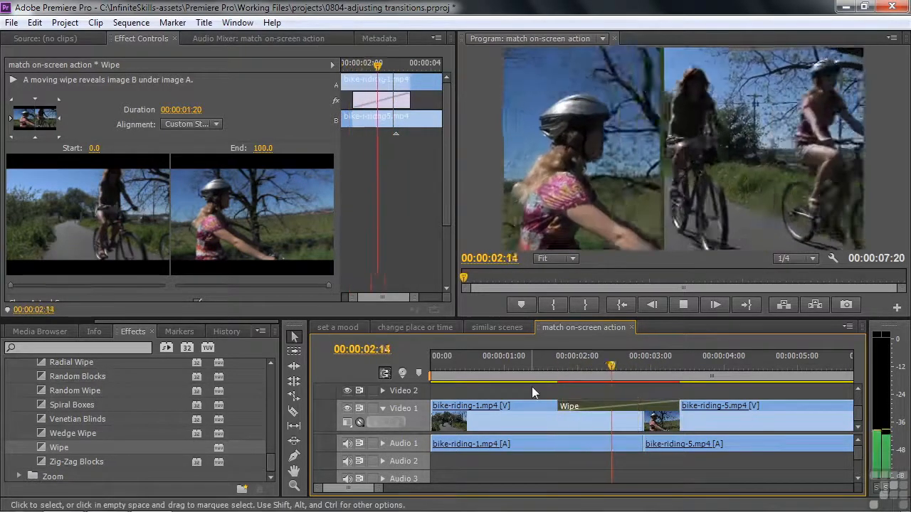
{"action": "key", "text": "space"}
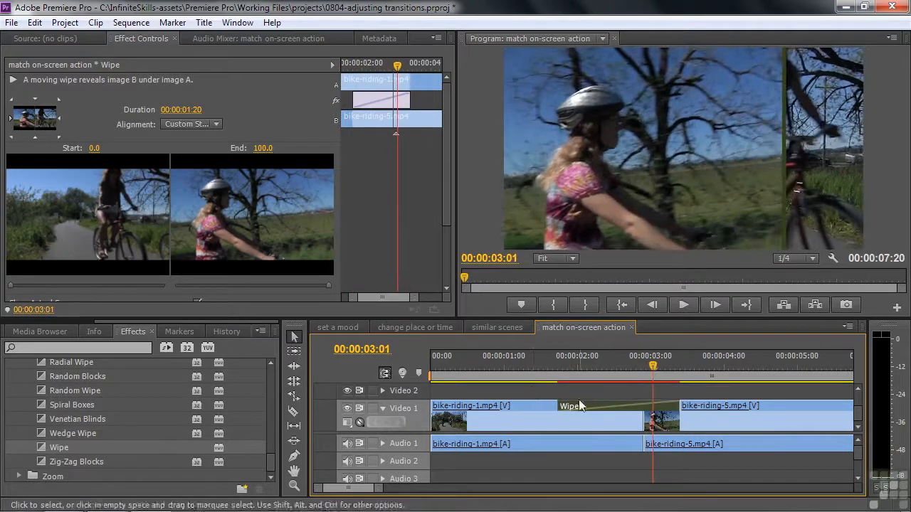
- Trim the start of the Wipe transition closer to the cut for a duration of 00:00:00:24 and play it through
{"action": "left_click_drag", "start_coordinate": [556, 411], "coordinate": [624, 411]}
{"action": "left_click", "coordinate": [589, 372]}
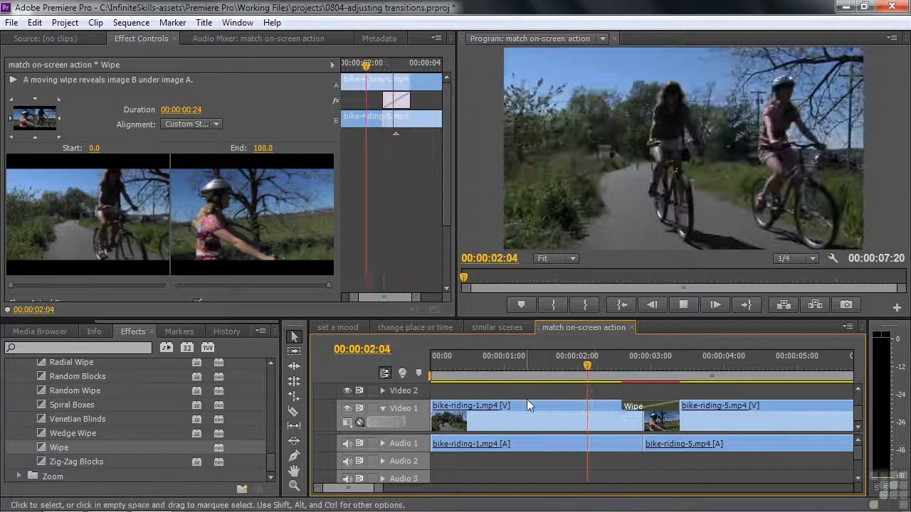
{"action": "key", "text": "space"}
{"action": "key", "text": "space"}
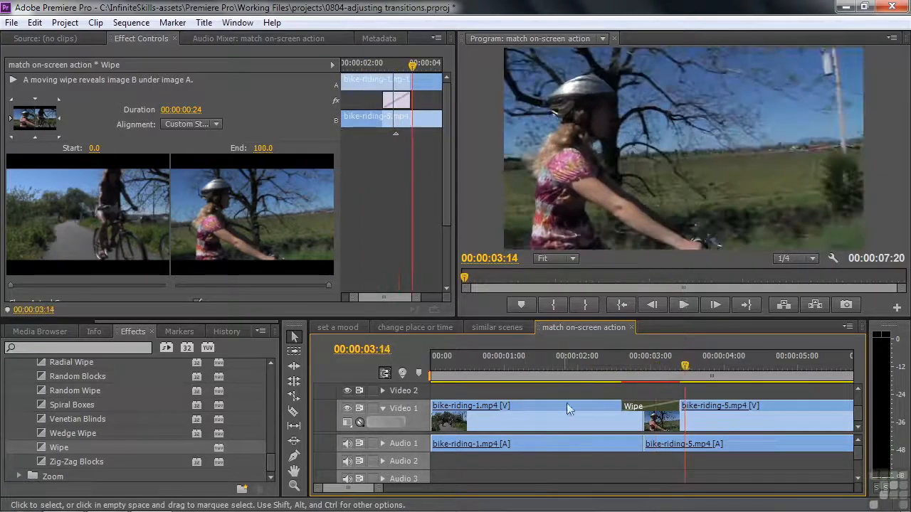
- Extend the end of the Wipe transition further into bike-riding-5.mp4 to a duration of 00:00:01:06 and play it through
{"action": "left_click", "coordinate": [664, 372]}
{"action": "left_click_drag", "start_coordinate": [664, 372], "coordinate": [657, 372]}
{"action": "left_click_drag", "start_coordinate": [679, 407], "coordinate": [708, 407]}
{"action": "left_click_drag", "start_coordinate": [659, 372], "coordinate": [570, 377]}
{"action": "key", "text": "space"}
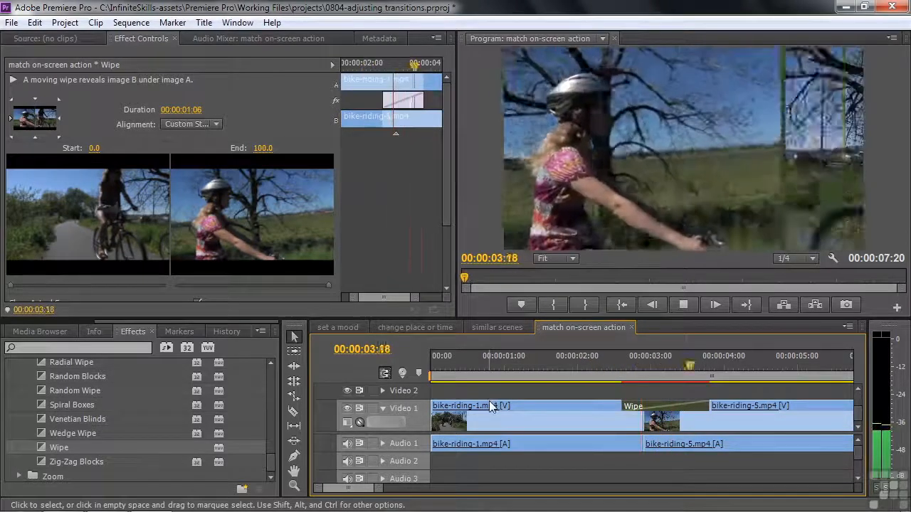
{"action": "key", "text": "space"}
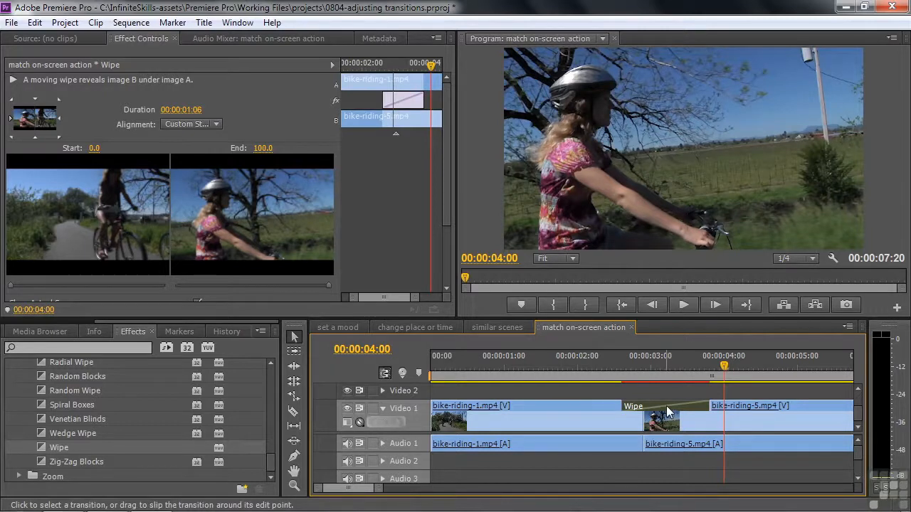
{"action": "mouse_move", "coordinate": [668, 412]}
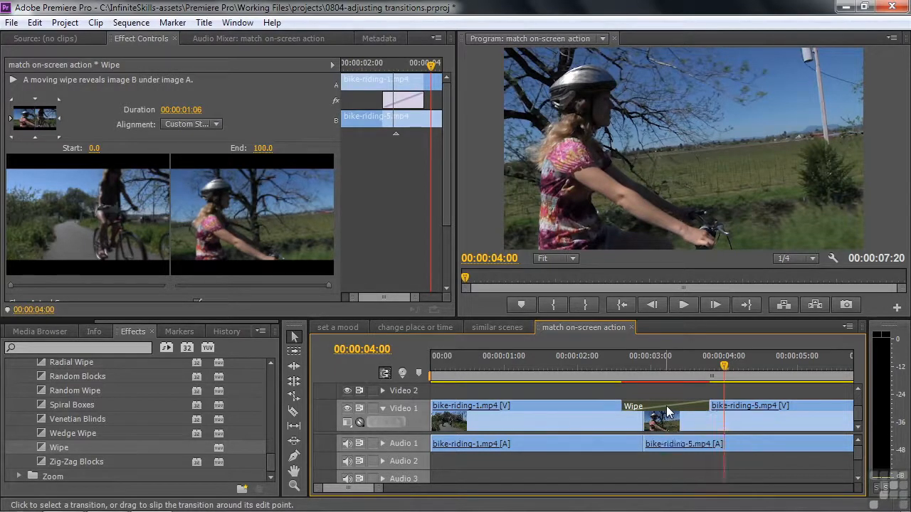